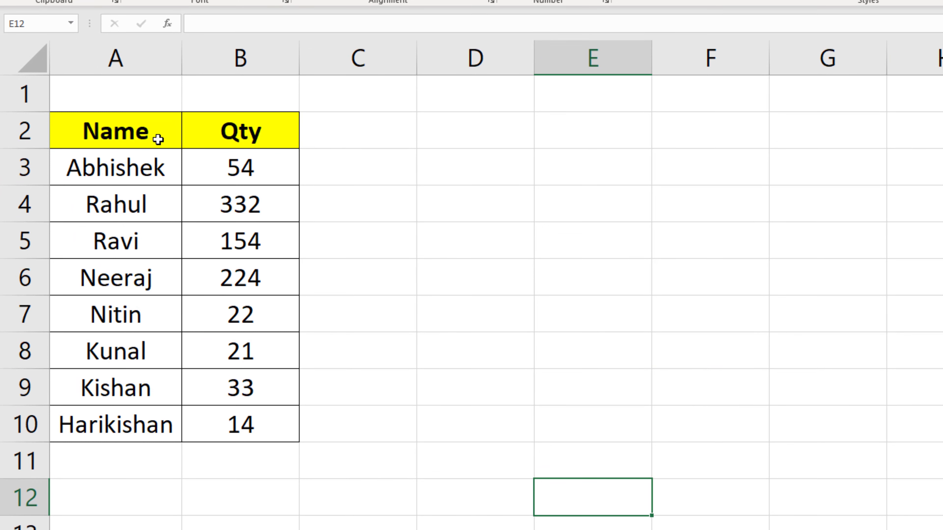
- Copy the Name and Qty table in A2:B10 and paste it starting at D2
{"action": "left_click_drag", "start_coordinate": [150, 133], "coordinate": [257, 426]}
{"action": "key", "text": "ctrl+c"}
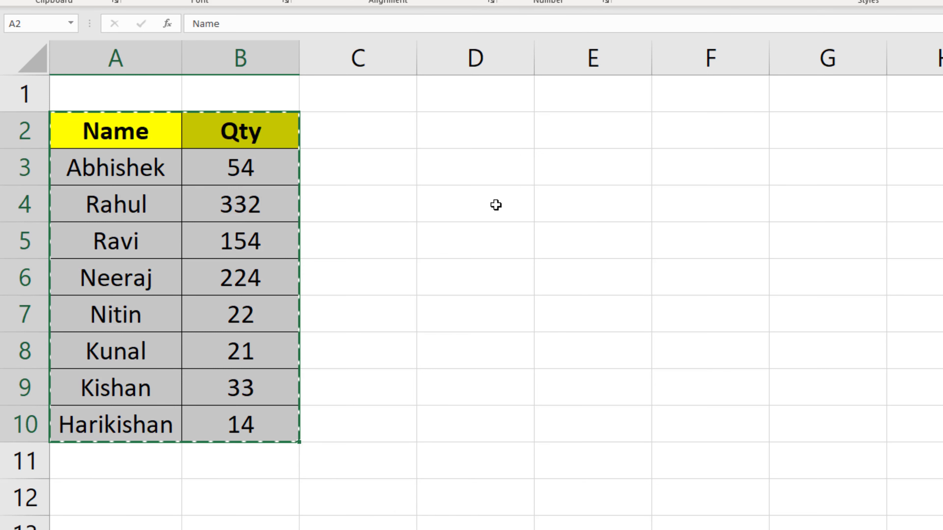
{"action": "left_click", "coordinate": [464, 128]}
{"action": "key", "text": "ctrl+v"}
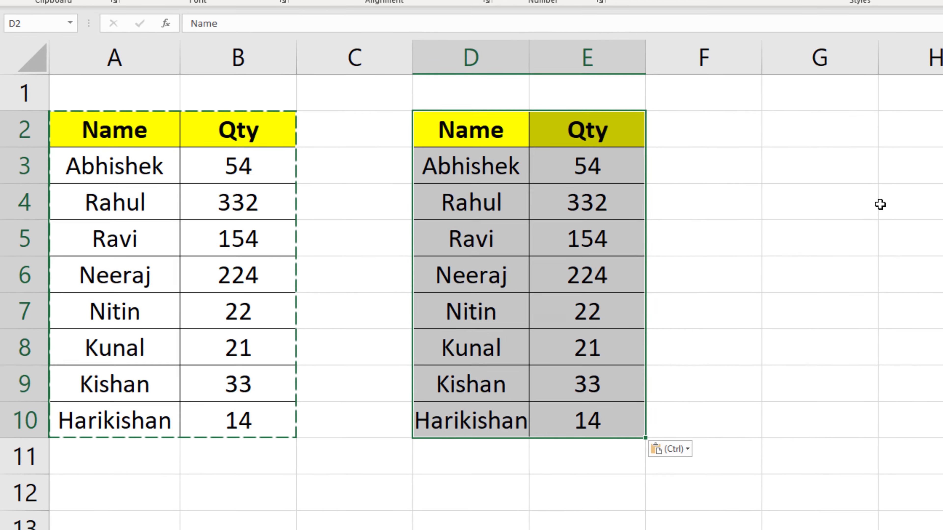
{"action": "key", "text": "Escape"}
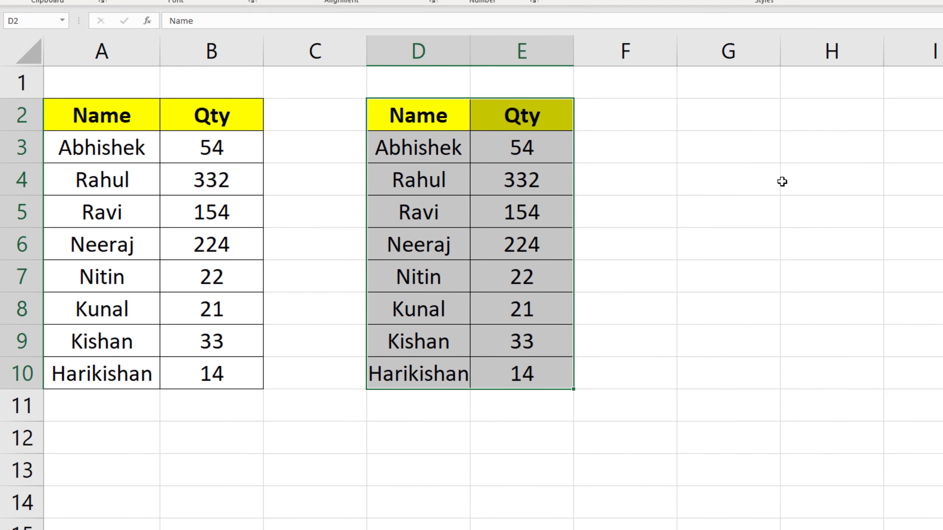
- Undo the table paste at D2 and cancel the active copy selection
{"action": "key", "text": "ctrl+z"}
{"action": "left_click", "coordinate": [400, 119]}
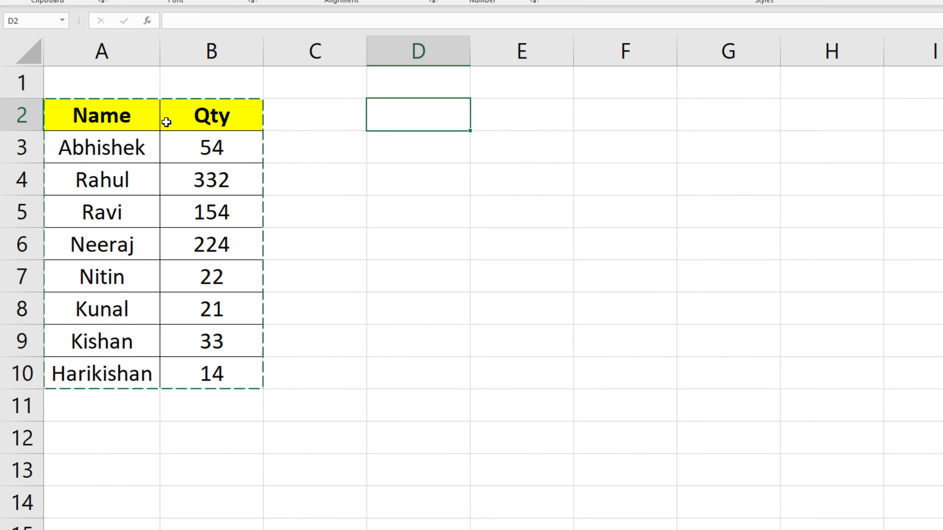
{"action": "key", "text": "Escape"}
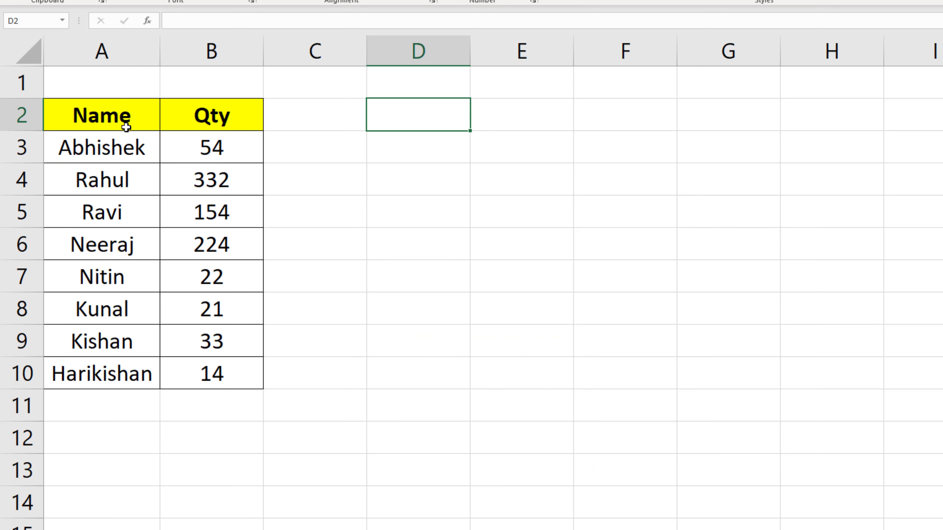
- Duplicate the table in A2:B10 directly on the sheet three times along the same rows, starting with copies at D2 and G2
{"action": "left_click_drag", "start_coordinate": [120, 120], "coordinate": [218, 374]}
{"action": "key", "text": "ctrl"}
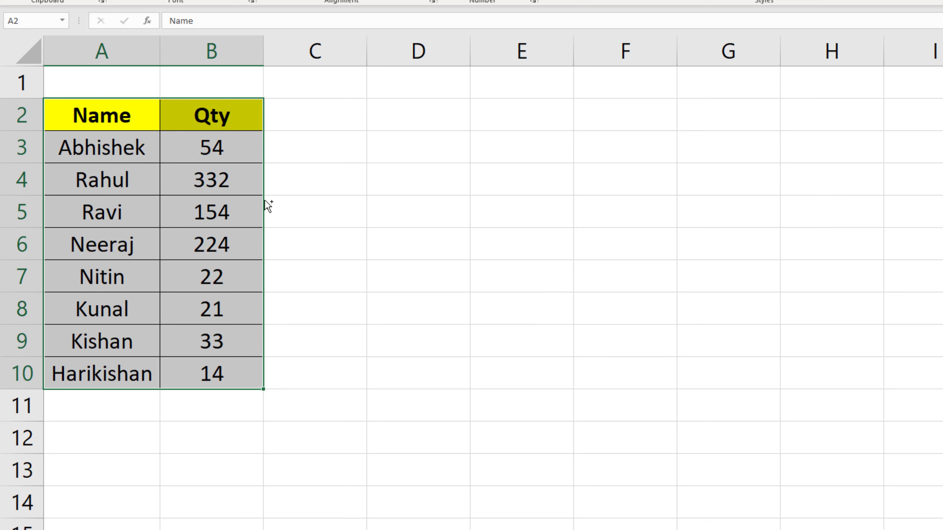
{"action": "left_click_drag", "start_coordinate": [264, 200], "coordinate": [506, 219]}
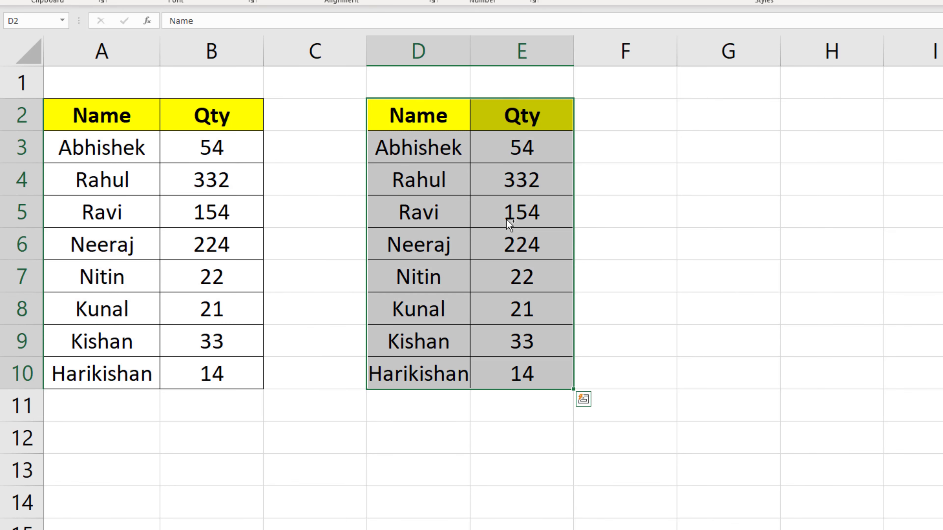
{"action": "left_click_drag", "start_coordinate": [573, 222], "coordinate": [838, 223]}
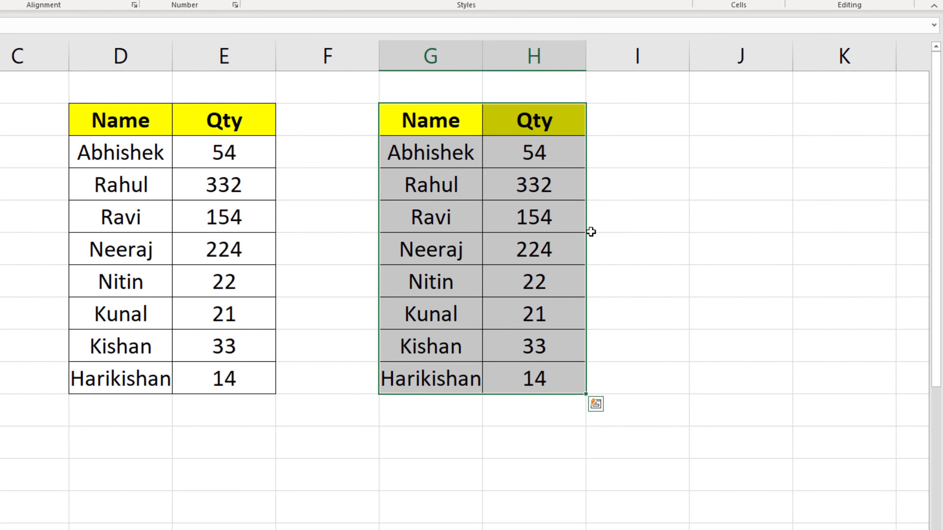
{"action": "left_click_drag", "start_coordinate": [585, 232], "coordinate": [819, 217]}
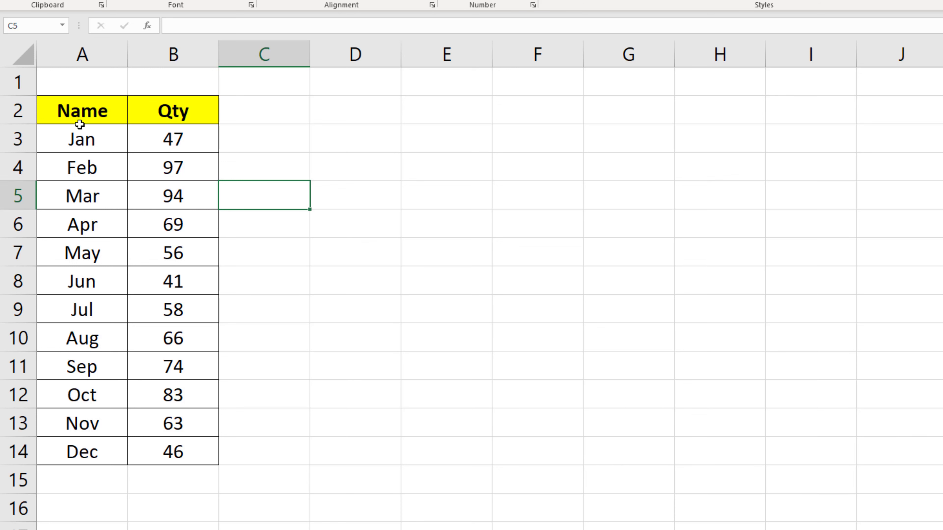
- Copy the monthly Name and Qty table in A2:B14 and paste it starting at D2
{"action": "left_click_drag", "start_coordinate": [79, 119], "coordinate": [196, 446]}
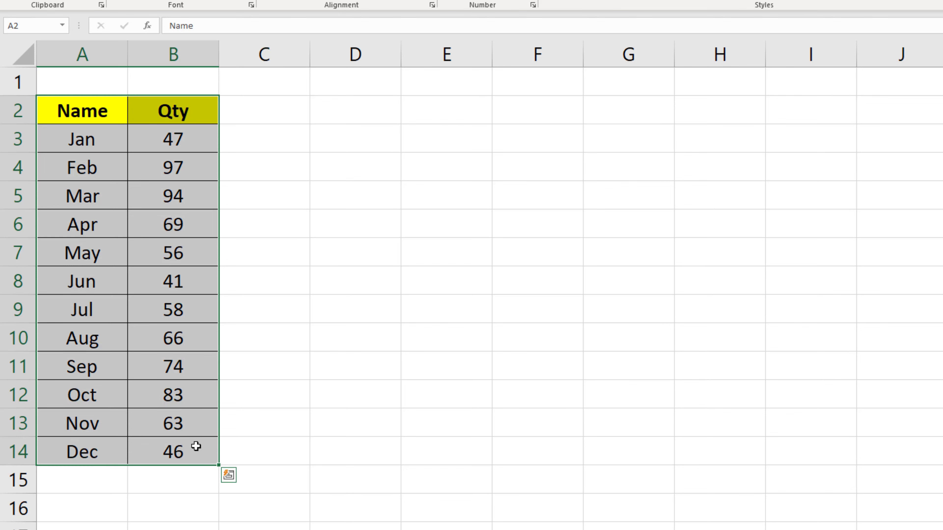
{"action": "key", "text": "ctrl+c"}
{"action": "left_click", "coordinate": [389, 120]}
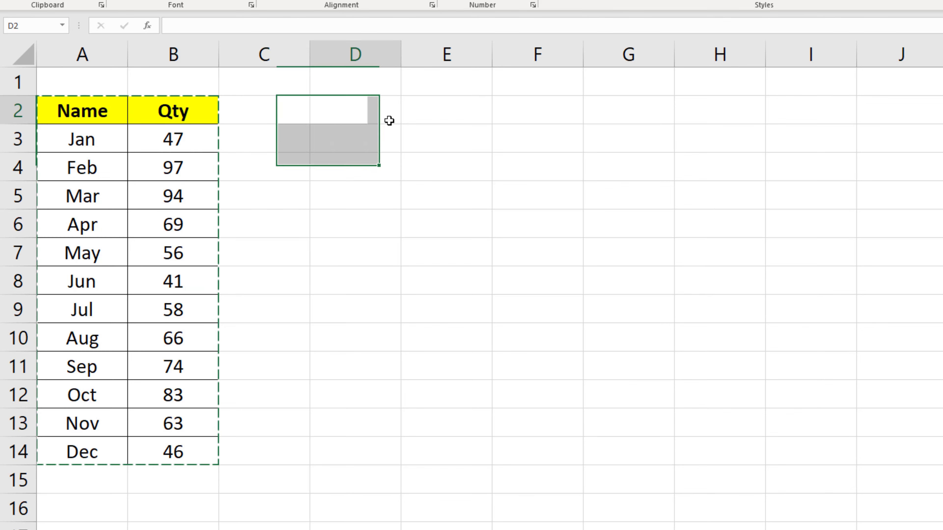
{"action": "key", "text": "ctrl+v"}
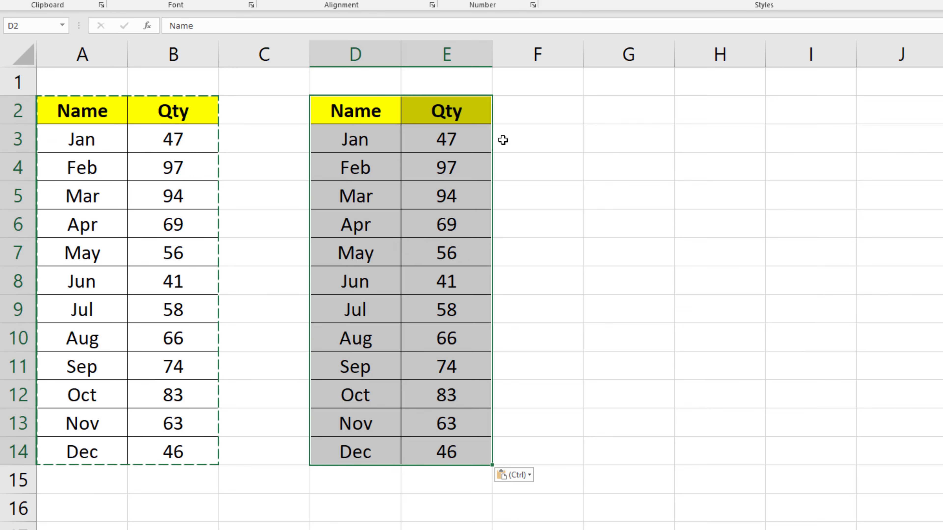
{"action": "key", "text": "Escape"}
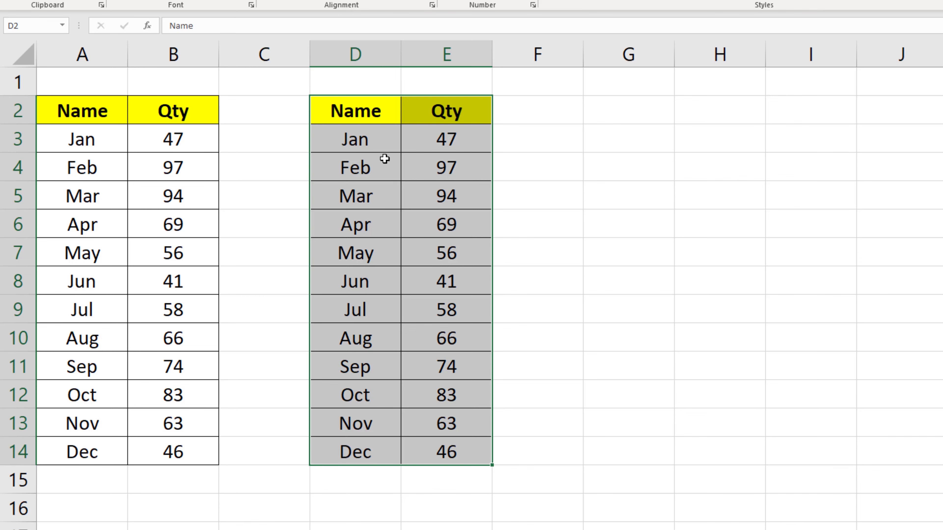
- Open the Clipboard pane and undock it so it floats over the empty cells around columns J and K
{"action": "left_click", "coordinate": [558, 145]}
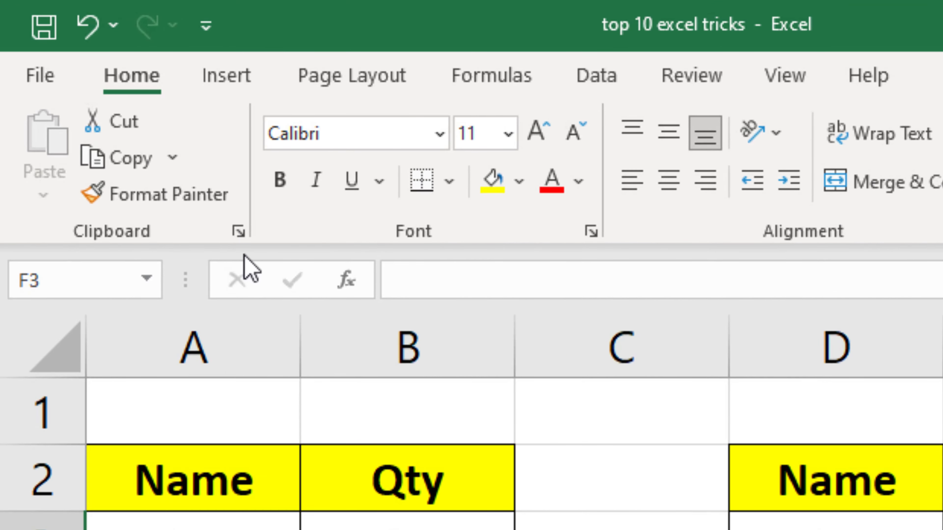
{"action": "left_click", "coordinate": [238, 231]}
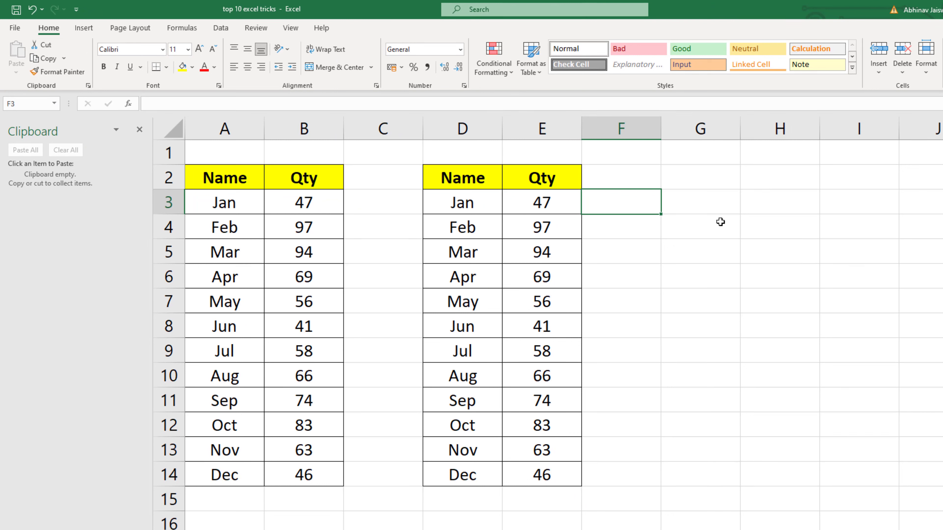
{"action": "left_click_drag", "start_coordinate": [92, 128], "coordinate": [858, 197]}
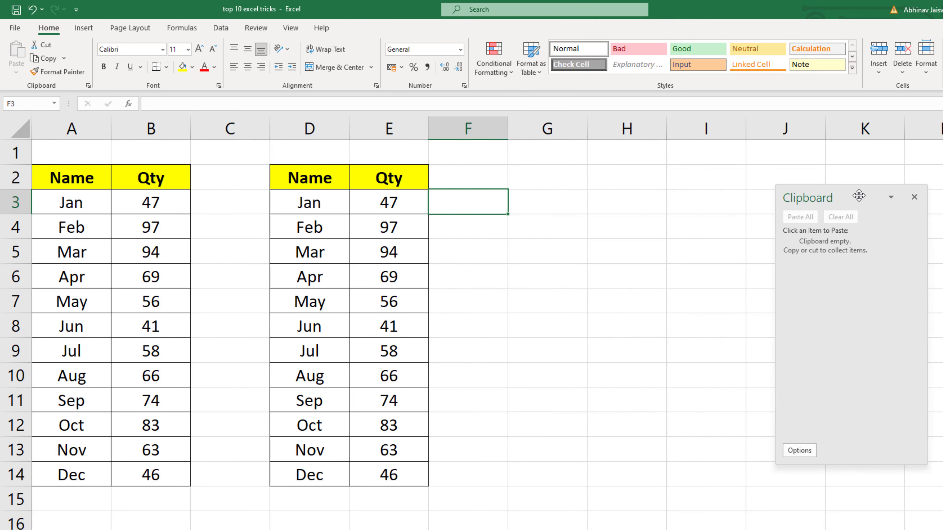
- Collect the ranges D2:E5, D7:E10 and D13:E14 as separate items on the Office clipboard
{"action": "left_click_drag", "start_coordinate": [308, 176], "coordinate": [367, 262]}
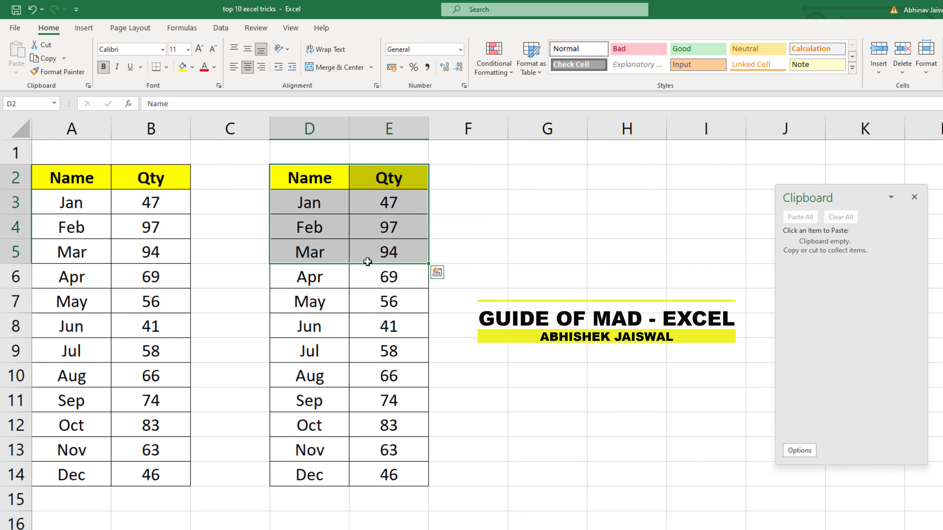
{"action": "key", "text": "ctrl+c"}
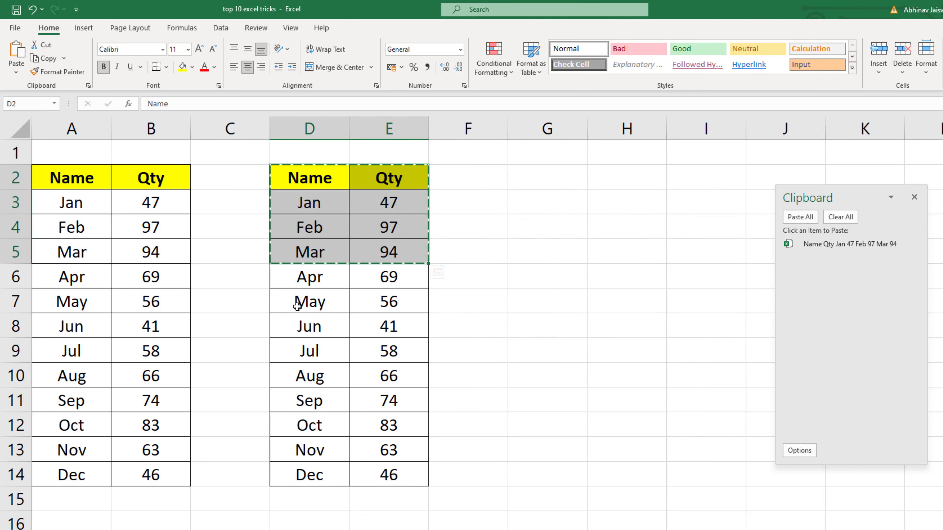
{"action": "left_click_drag", "start_coordinate": [308, 303], "coordinate": [382, 377]}
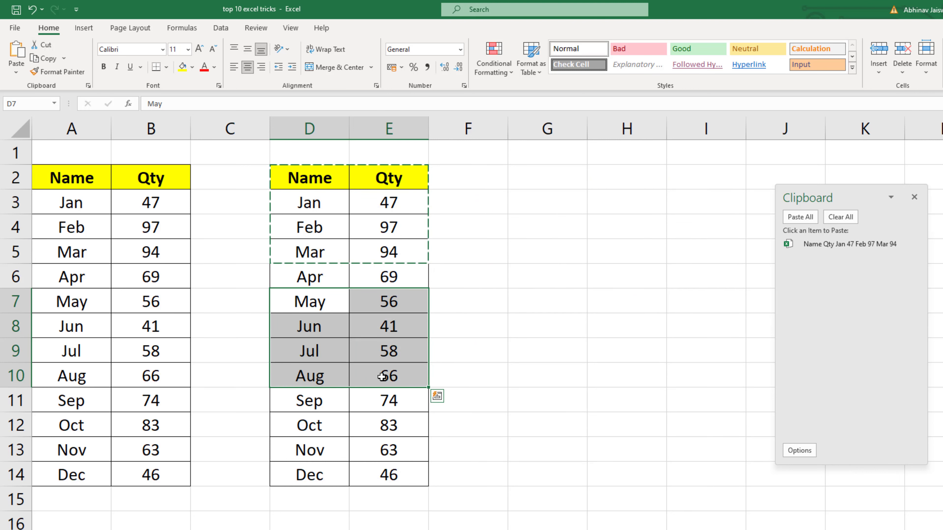
{"action": "key", "text": "ctrl+c"}
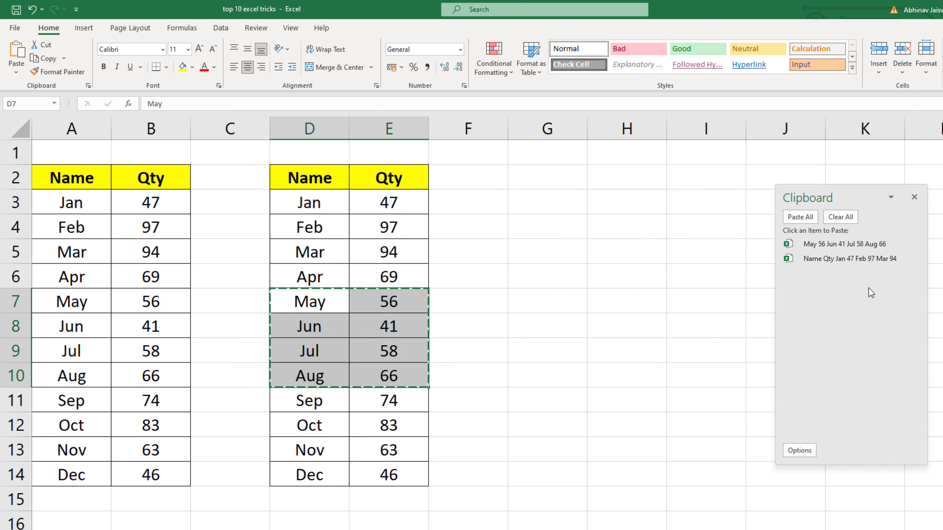
{"action": "left_click_drag", "start_coordinate": [311, 448], "coordinate": [380, 478]}
{"action": "key", "text": "ctrl+c"}
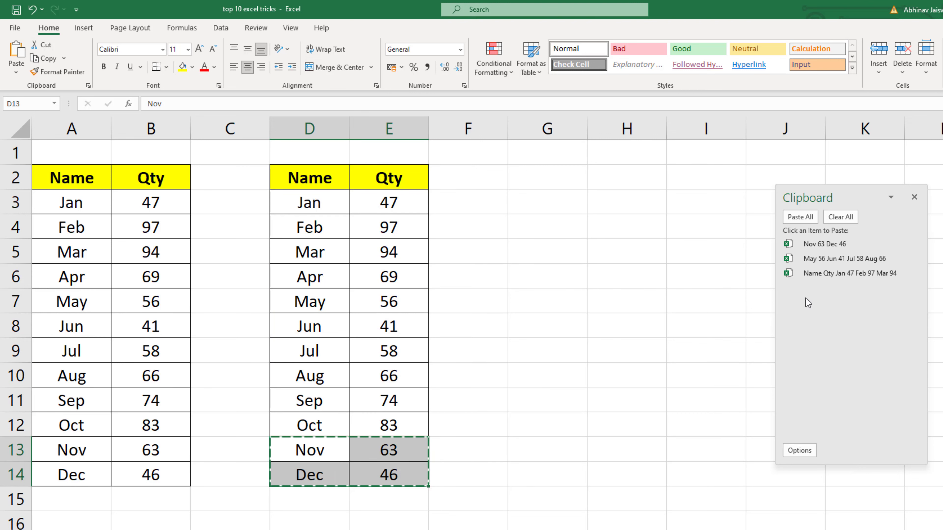
- Paste all collected clipboard items starting at G2 and close the Clipboard pane
{"action": "left_click", "coordinate": [573, 182]}
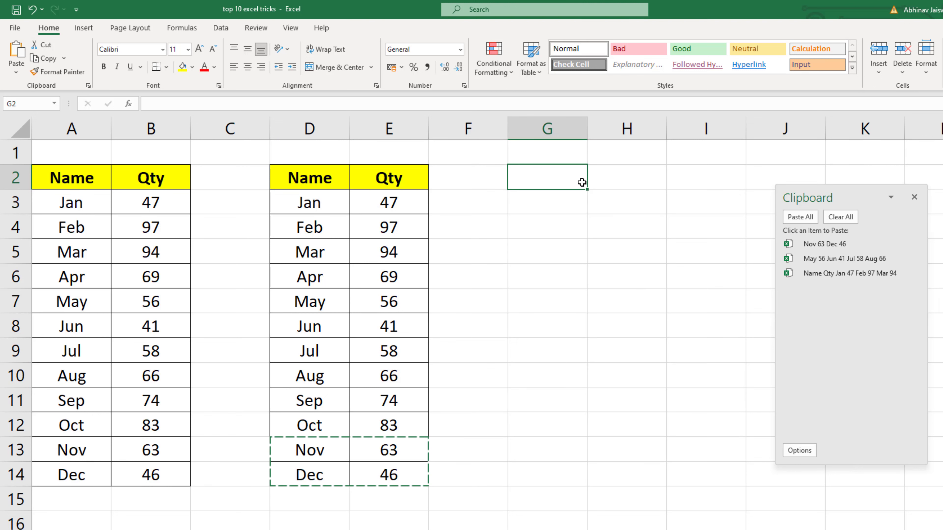
{"action": "left_click", "coordinate": [800, 217]}
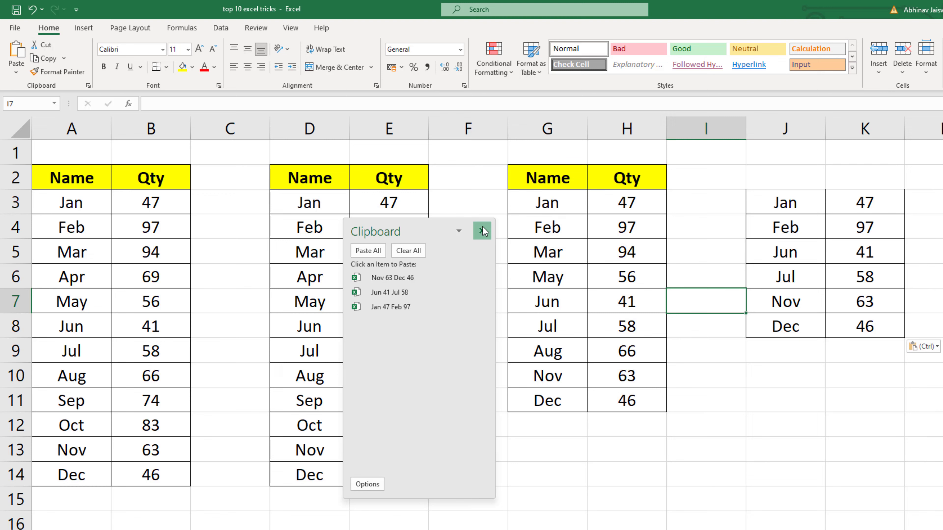
{"action": "left_click", "coordinate": [483, 228]}
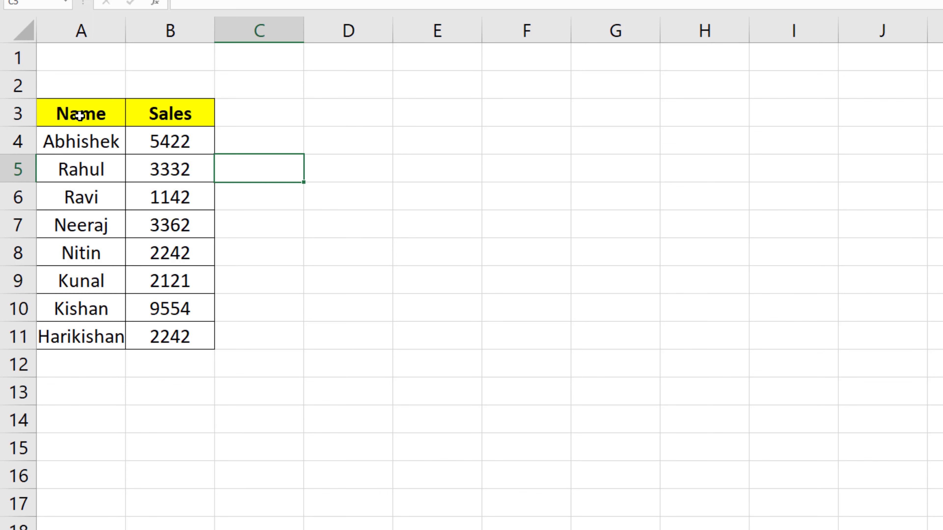
{"action": "left_click_drag", "start_coordinate": [80, 116], "coordinate": [200, 338]}
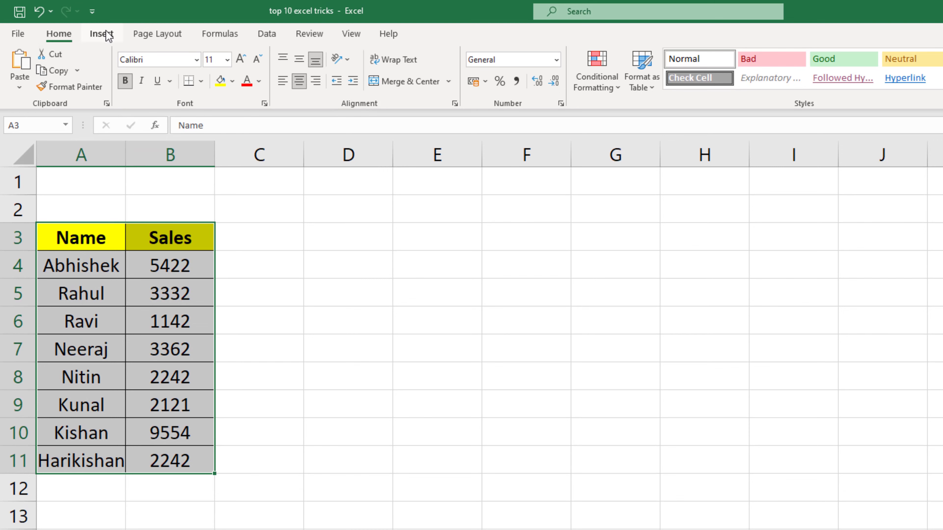
{"action": "left_click", "coordinate": [100, 33]}
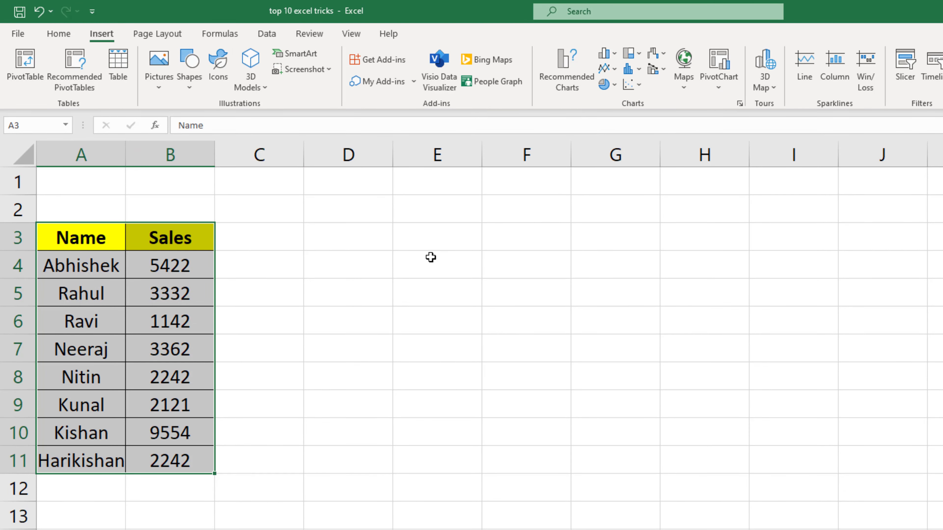
{"action": "left_click", "coordinate": [325, 327]}
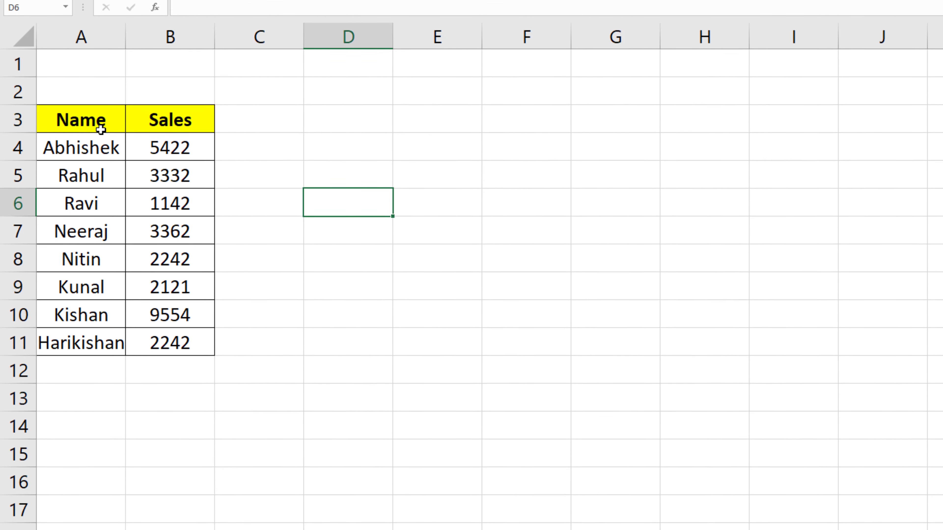
- Insert a default column chart of the Name and Sales data in A3:B11, reduced in size and placed beside the table
{"action": "left_click_drag", "start_coordinate": [101, 129], "coordinate": [164, 341]}
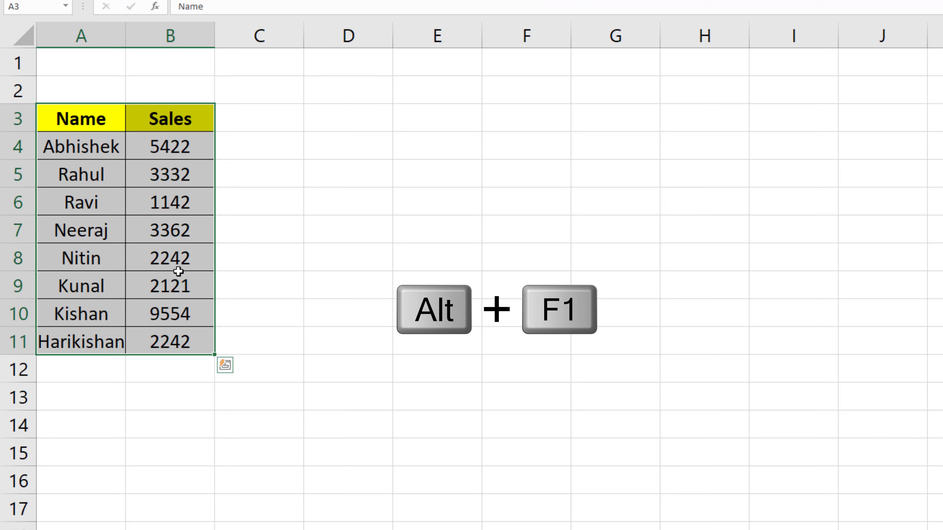
{"action": "key", "text": "alt+F1"}
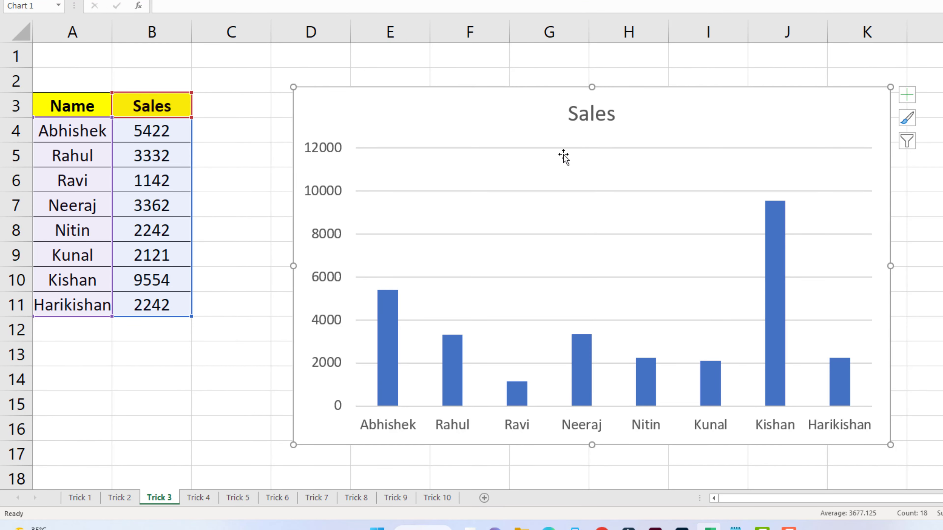
{"action": "left_click_drag", "start_coordinate": [888, 86], "coordinate": [720, 181]}
{"action": "left_click_drag", "start_coordinate": [649, 204], "coordinate": [581, 106]}
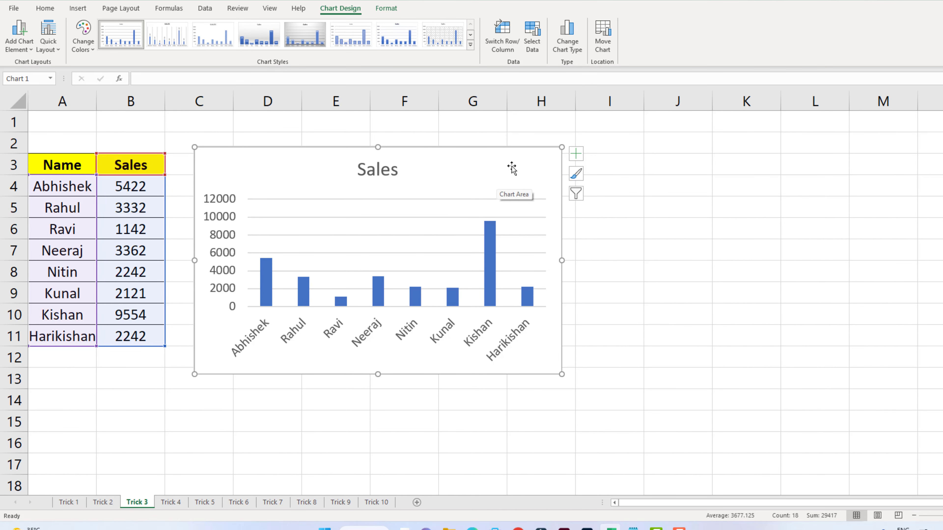
- Duplicate the Sales column chart beside the original and change the copy's chart type to Bar
{"action": "left_click_drag", "start_coordinate": [511, 164], "coordinate": [918, 168]}
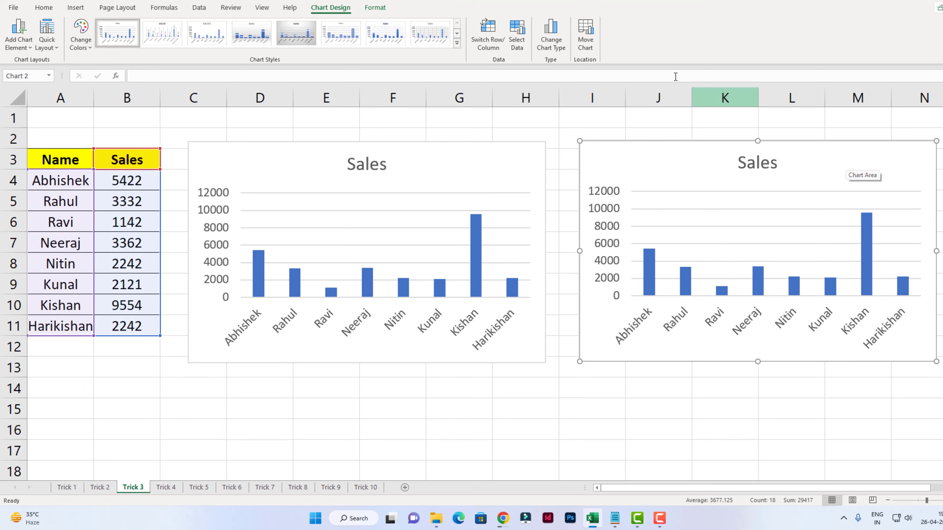
{"action": "left_click", "coordinate": [550, 35]}
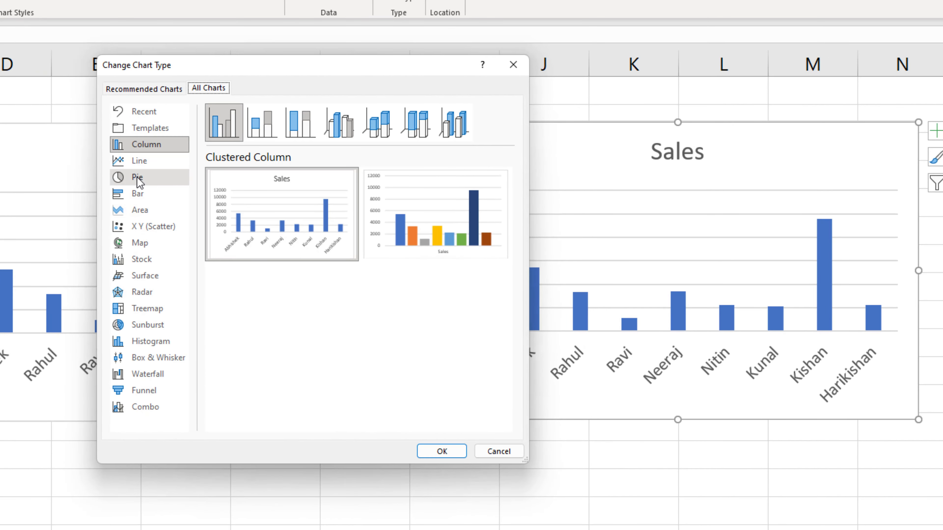
{"action": "left_click", "coordinate": [138, 194]}
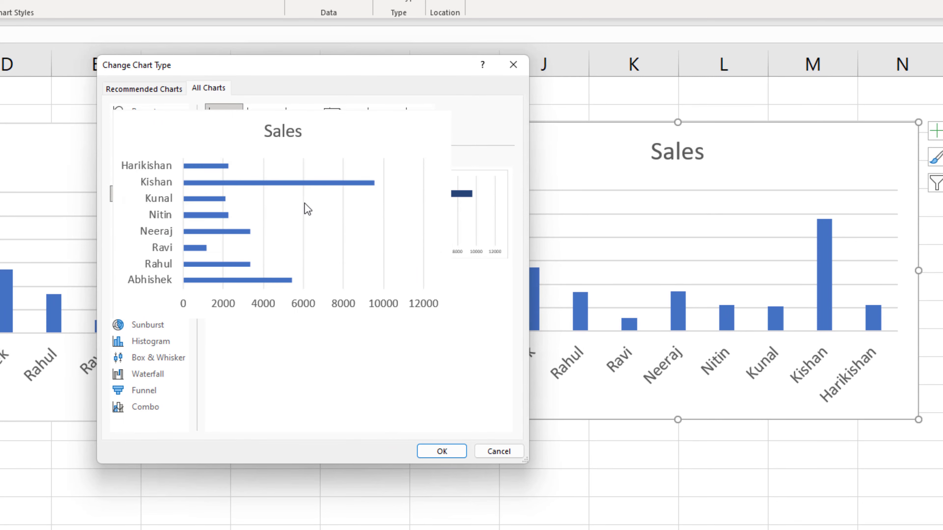
{"action": "left_click", "coordinate": [443, 453]}
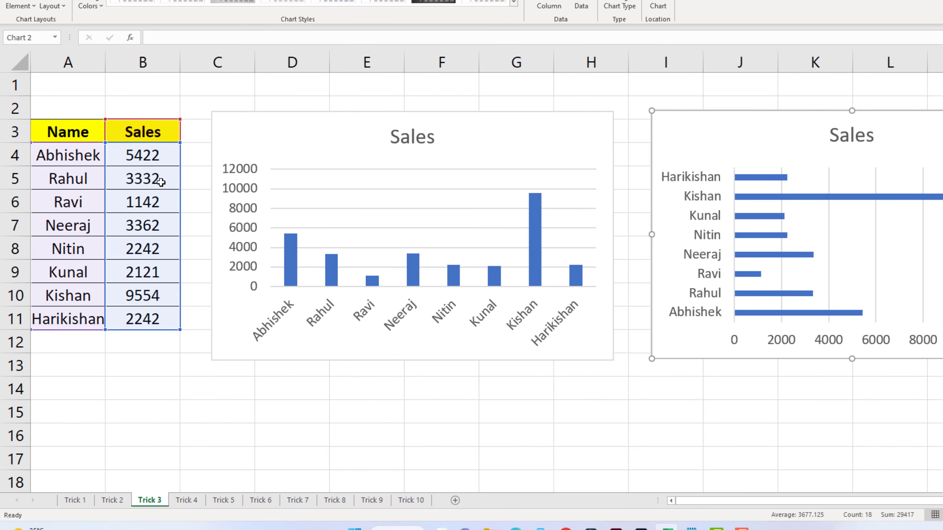
- Set the Sales value in cell B5 to 255555
{"action": "left_click", "coordinate": [161, 182]}
{"action": "type", "text": "255555"}
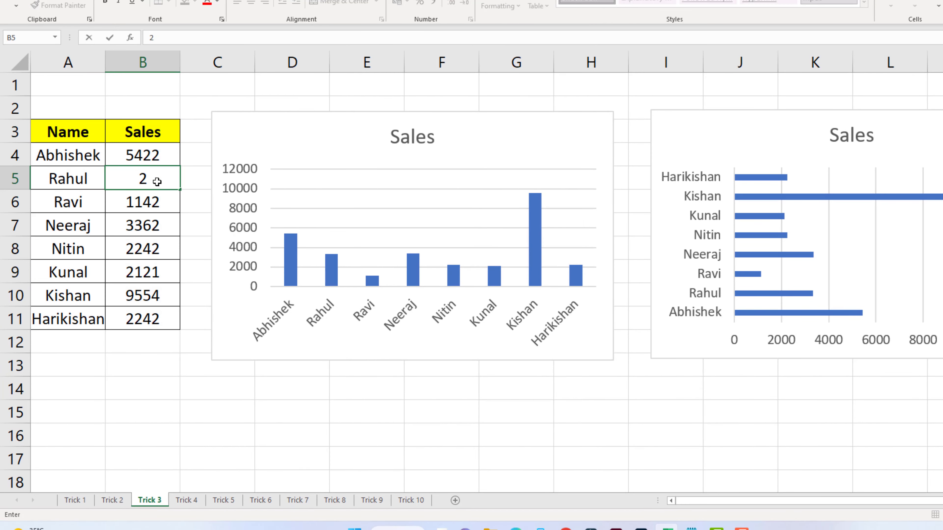
{"action": "key", "text": "ctrl+Return"}
{"action": "key", "text": "Return"}
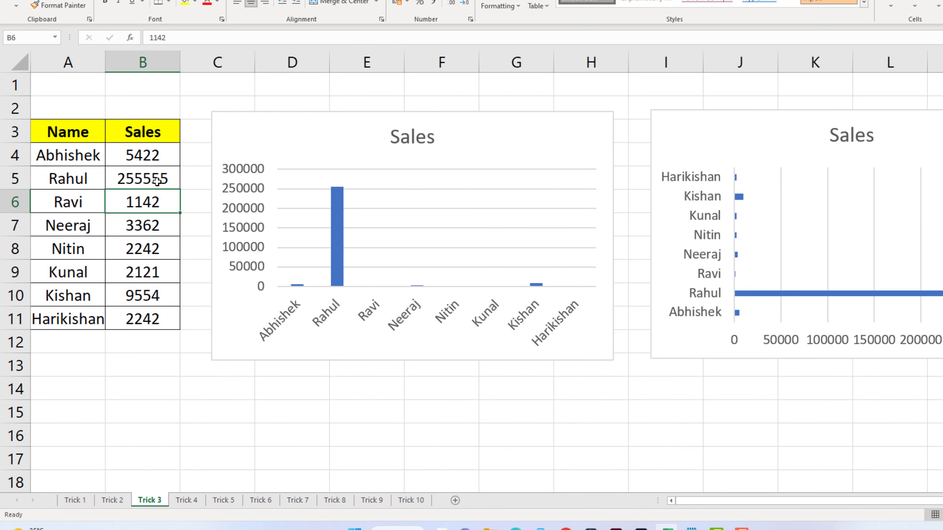
- Replace the Sales value in cell B5 with 200
{"action": "left_click", "coordinate": [157, 181]}
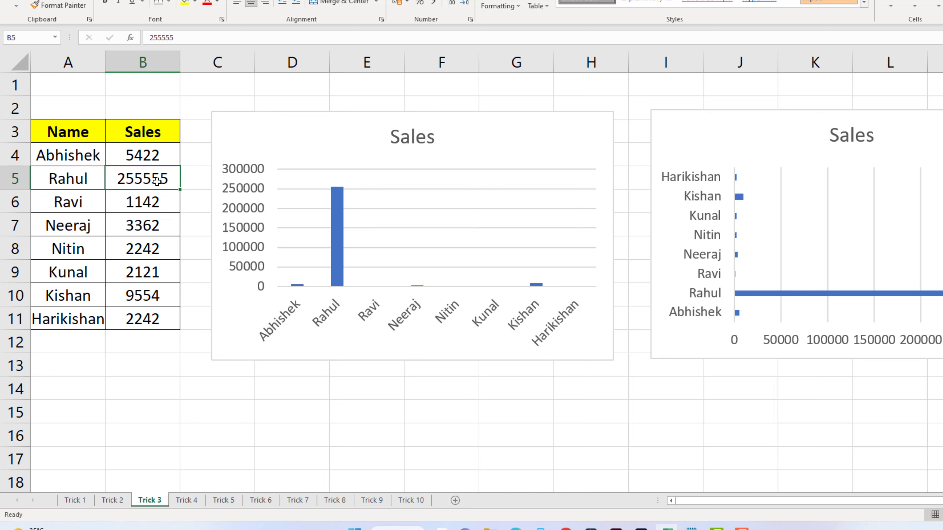
{"action": "type", "text": "200"}
{"action": "key", "text": "Return"}
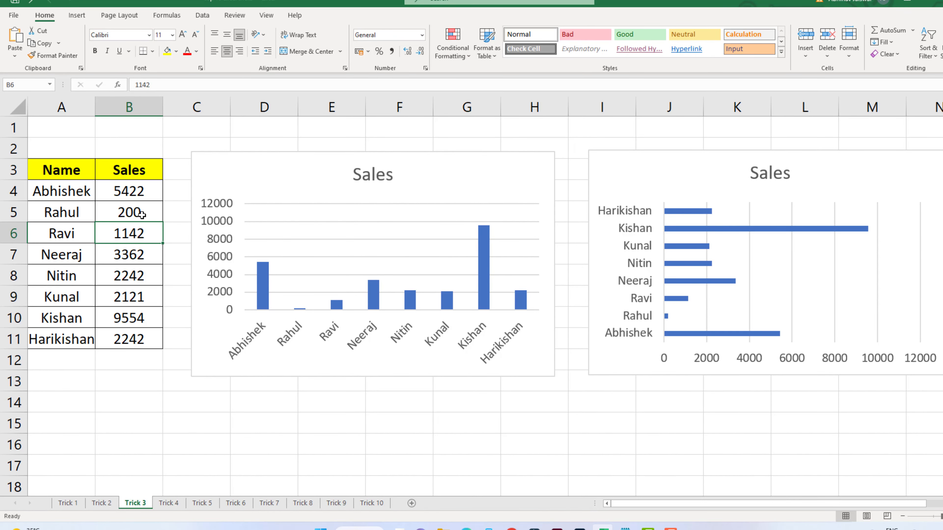
- On the Trick 4 sheet, add the Sales 2 data in C3:C11 to the existing Sales 1 chart by copying and pasting it
{"action": "left_click", "coordinate": [169, 503]}
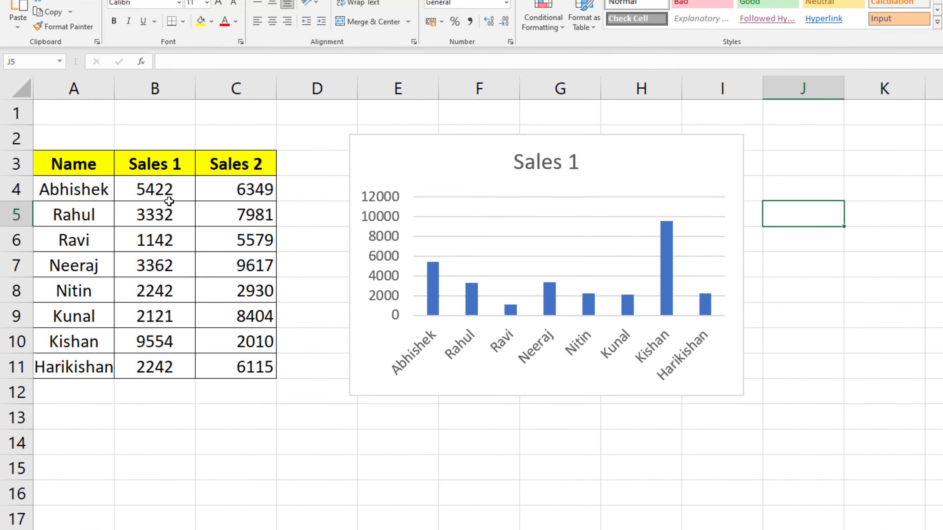
{"action": "left_click", "coordinate": [397, 168]}
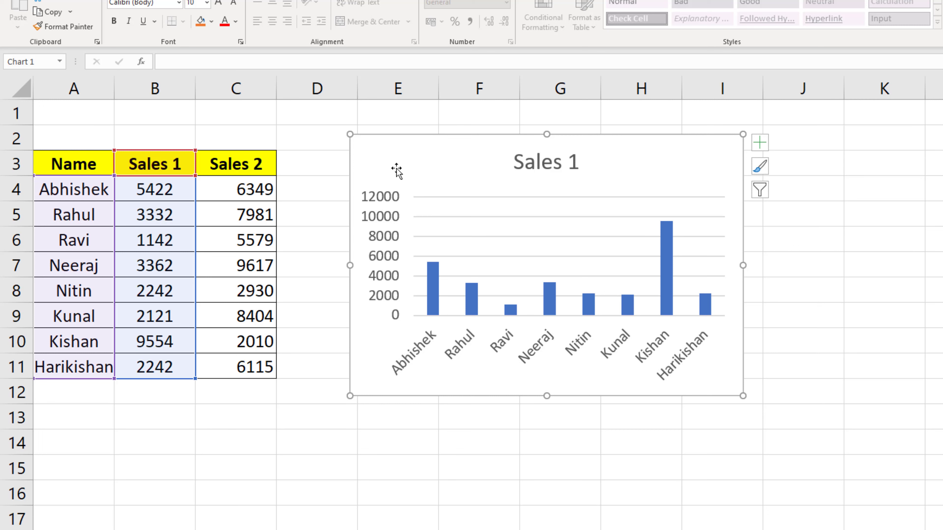
{"action": "left_click_drag", "start_coordinate": [238, 188], "coordinate": [227, 368]}
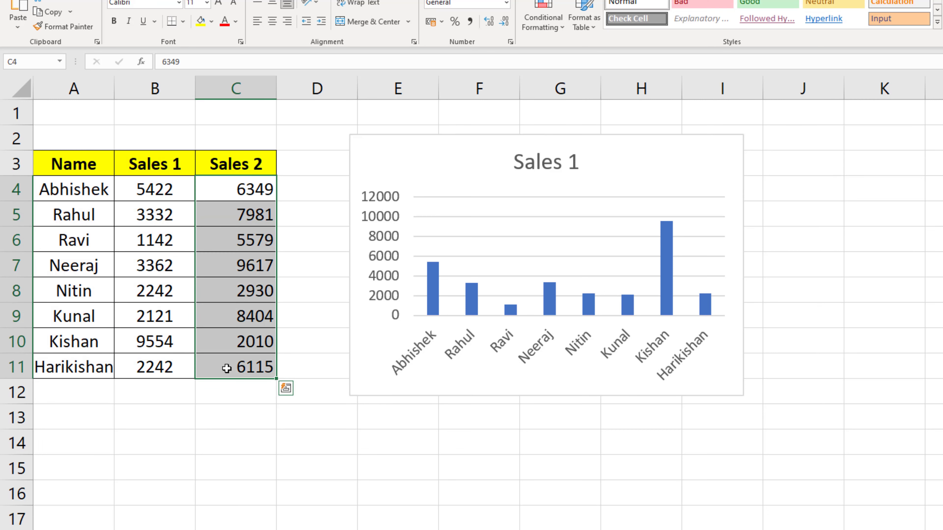
{"action": "left_click_drag", "start_coordinate": [246, 160], "coordinate": [239, 371]}
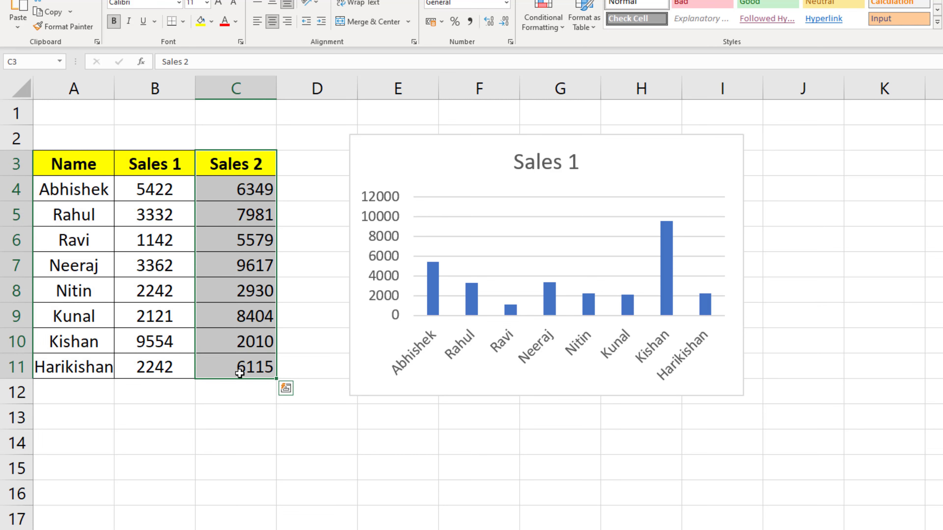
{"action": "key", "text": "ctrl+c"}
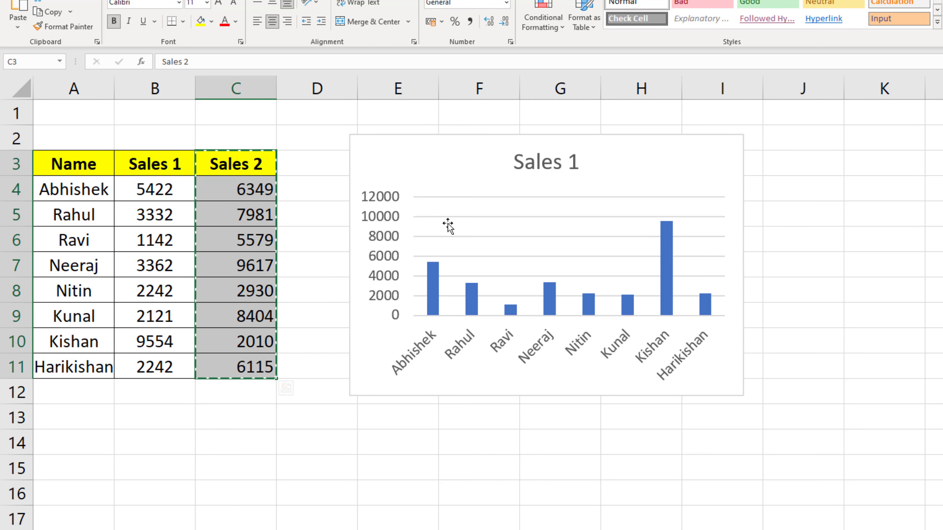
{"action": "left_click", "coordinate": [482, 161]}
{"action": "key", "text": "ctrl+v"}
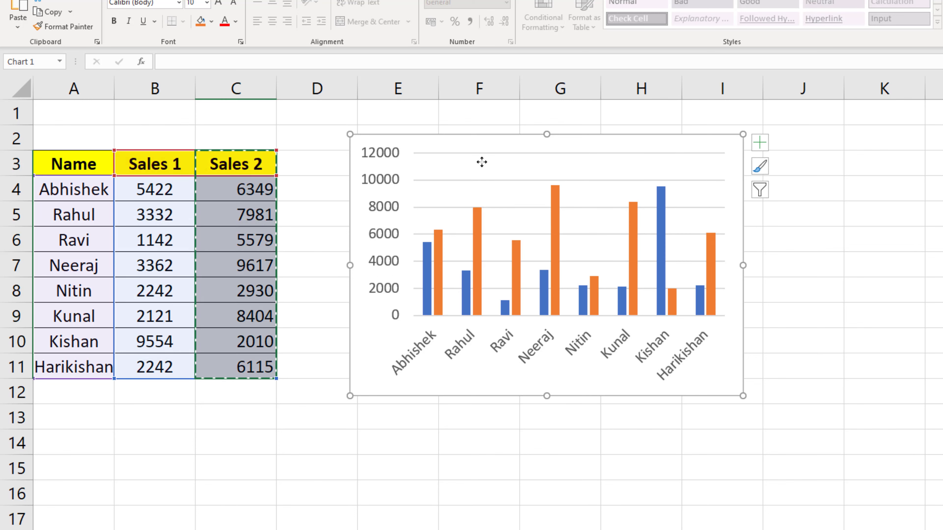
{"action": "left_click", "coordinate": [861, 287]}
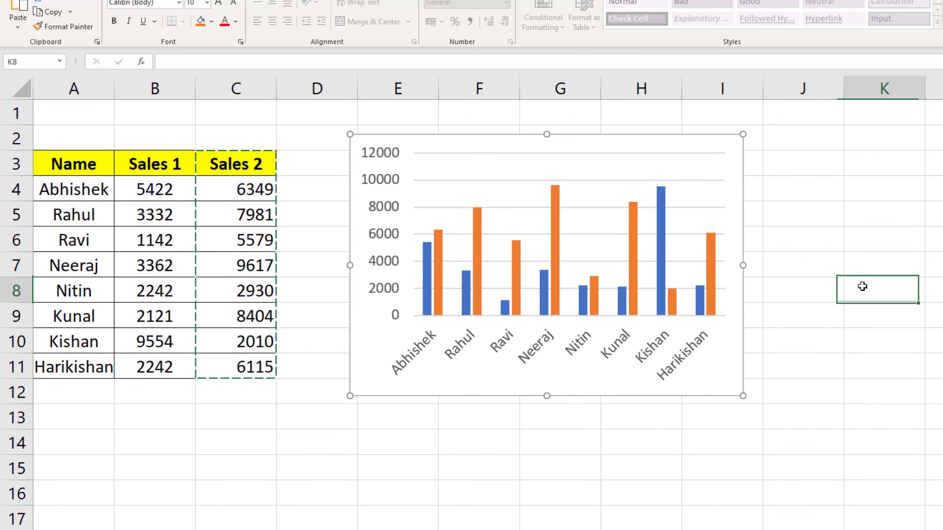
- Set the Sales 2 value in cell C4 to 2224
{"action": "left_click", "coordinate": [215, 193]}
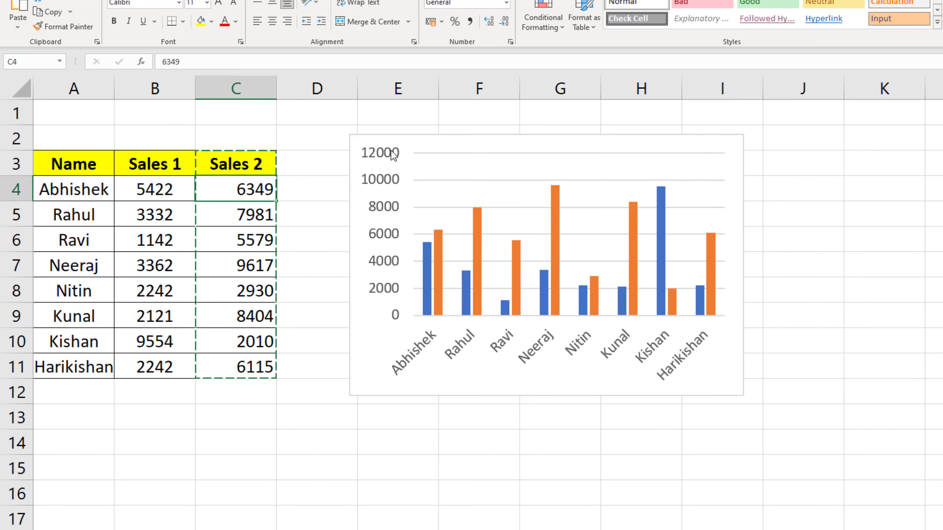
{"action": "left_click", "coordinate": [739, 234]}
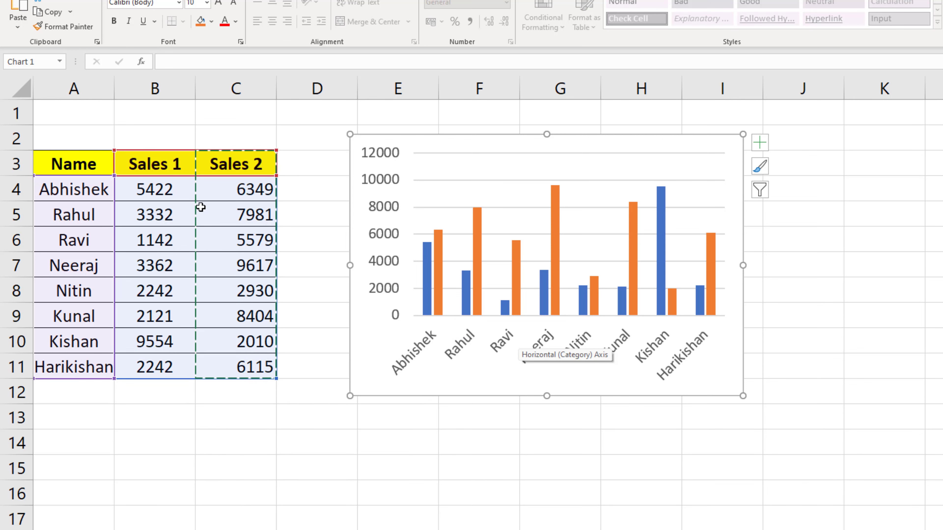
{"action": "left_click", "coordinate": [220, 198]}
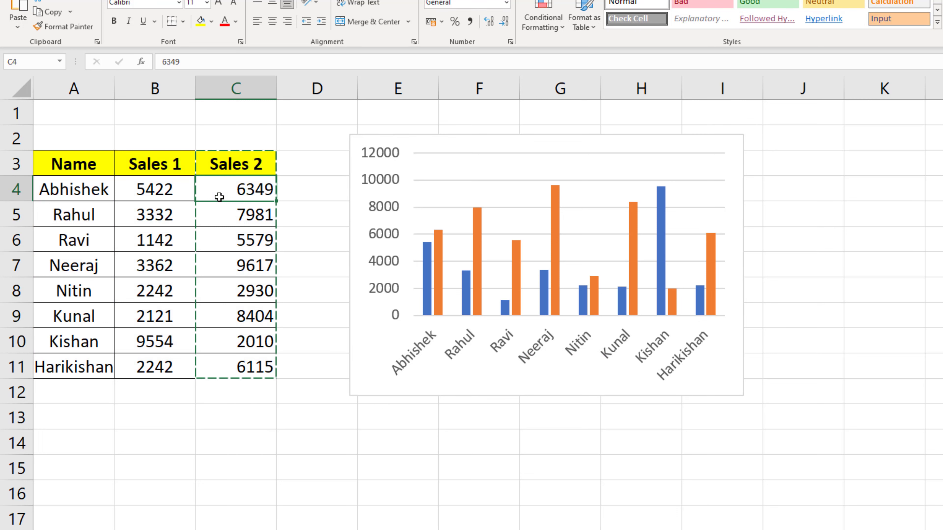
{"action": "type", "text": "2224"}
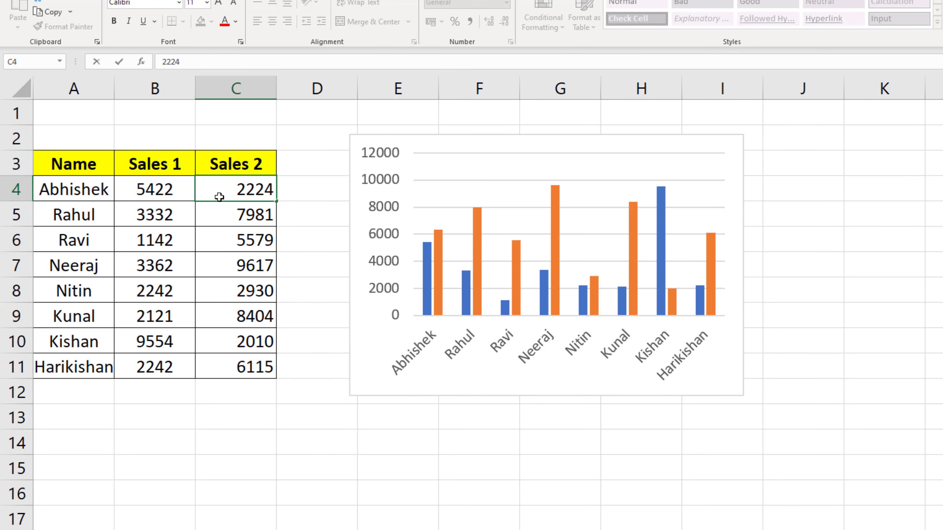
{"action": "key", "text": "Return"}
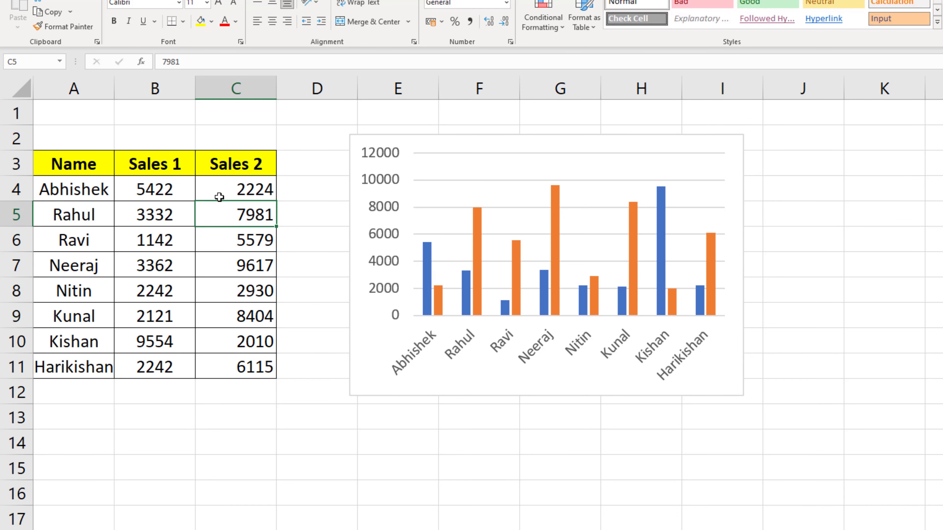
- Set the Sales 1 value in B5 to 366 and the Sales 2 value in C9 to 250
{"action": "left_click", "coordinate": [179, 212]}
{"action": "type", "text": "36"}
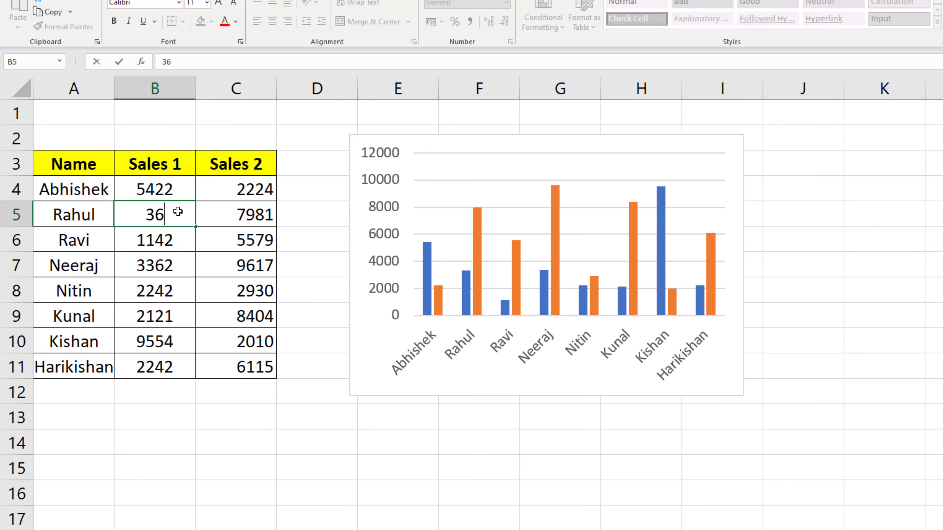
{"action": "type", "text": "6"}
{"action": "key", "text": "Return"}
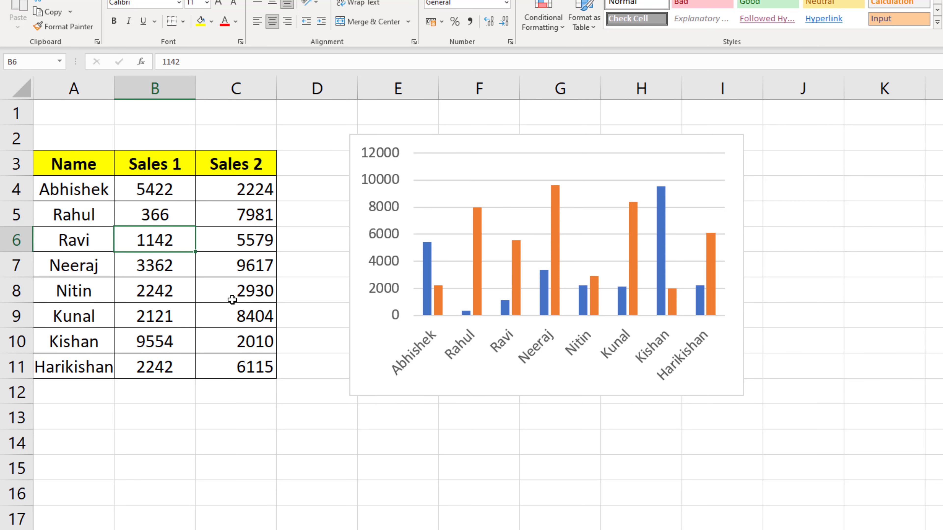
{"action": "left_click", "coordinate": [236, 310]}
{"action": "type", "text": "250"}
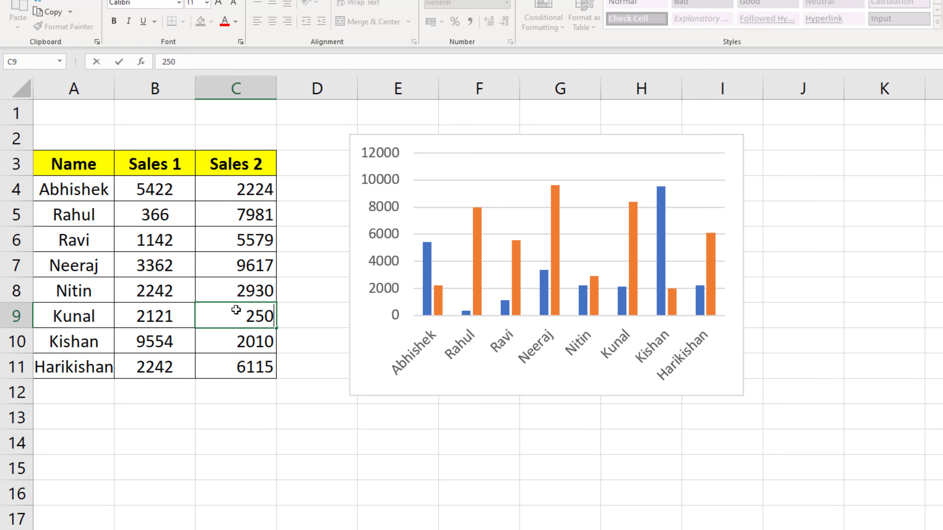
{"action": "key", "text": "Return"}
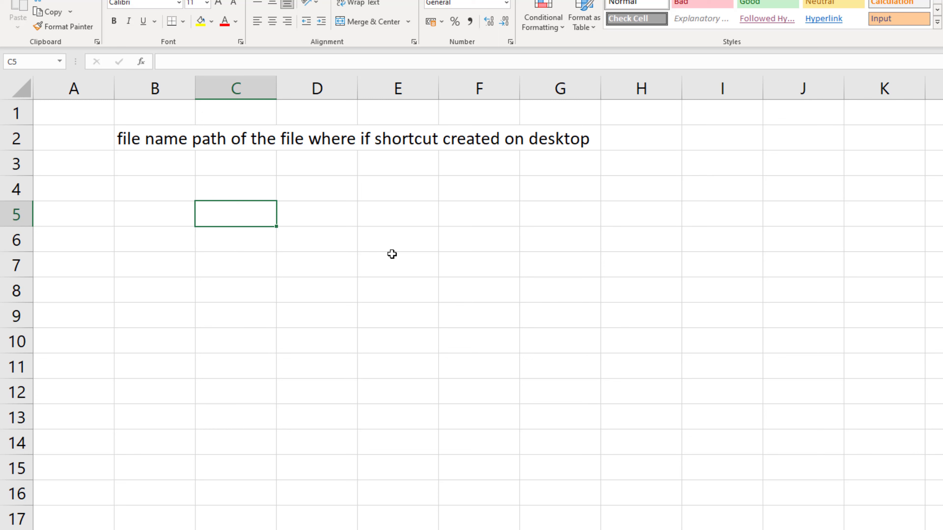
- Enter the formula =CELL("filename") in C5 of the Trick 5 sheet to return the workbook's file path
{"action": "type", "text": "=ce"}
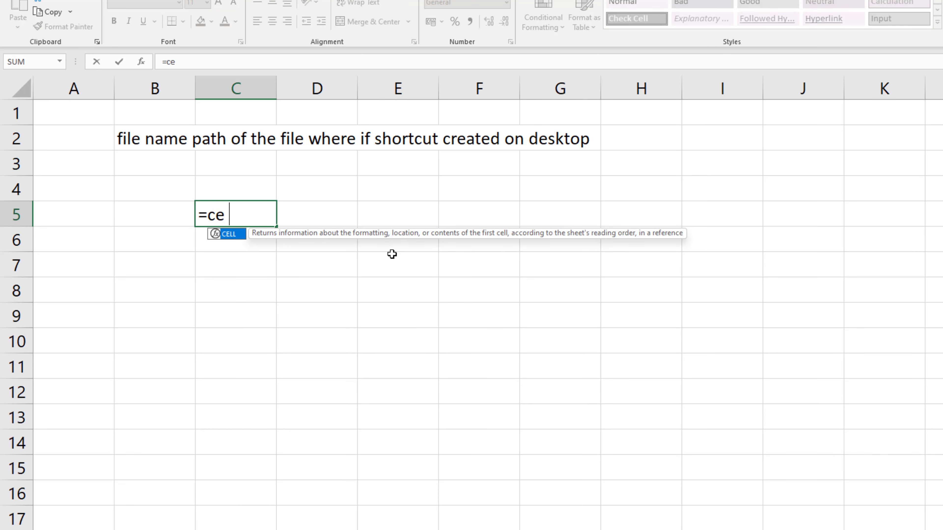
{"action": "type", "text": "l"}
{"action": "key", "text": "Tab"}
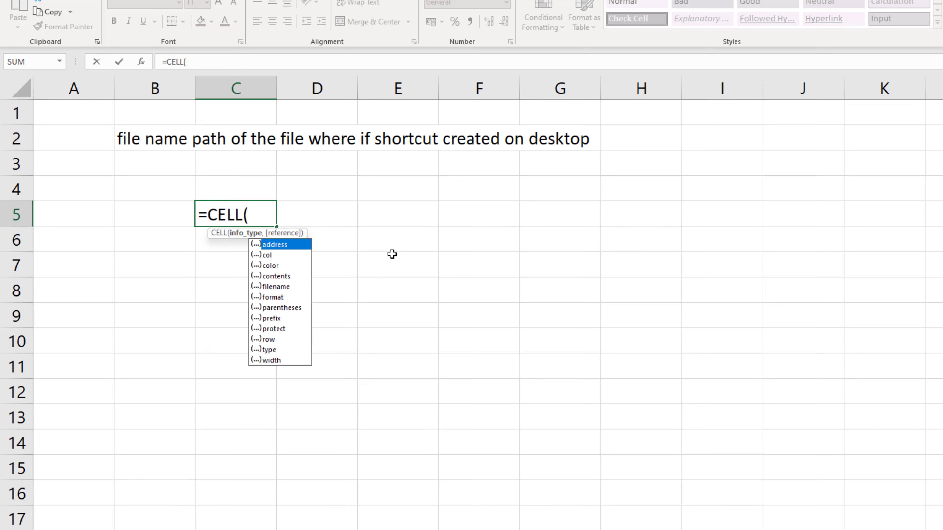
{"action": "type", "text": "\"filena"}
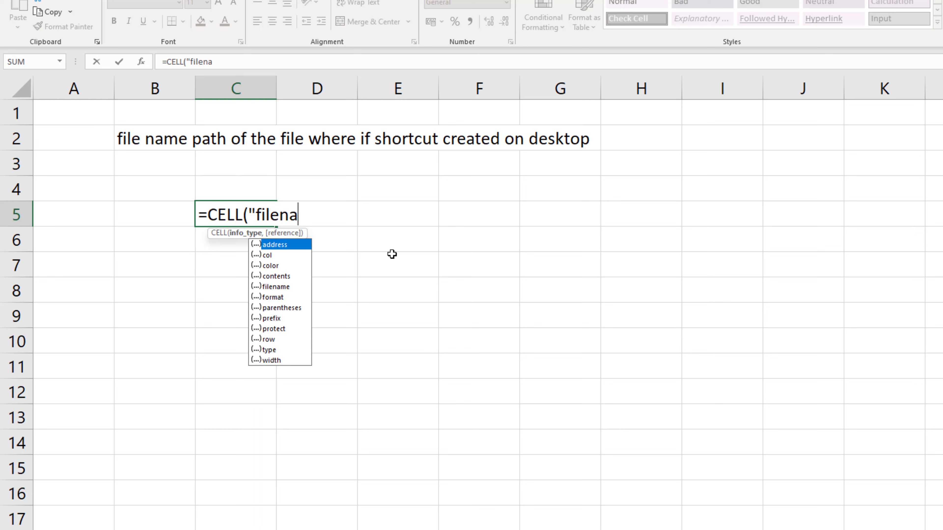
{"action": "type", "text": "me\""}
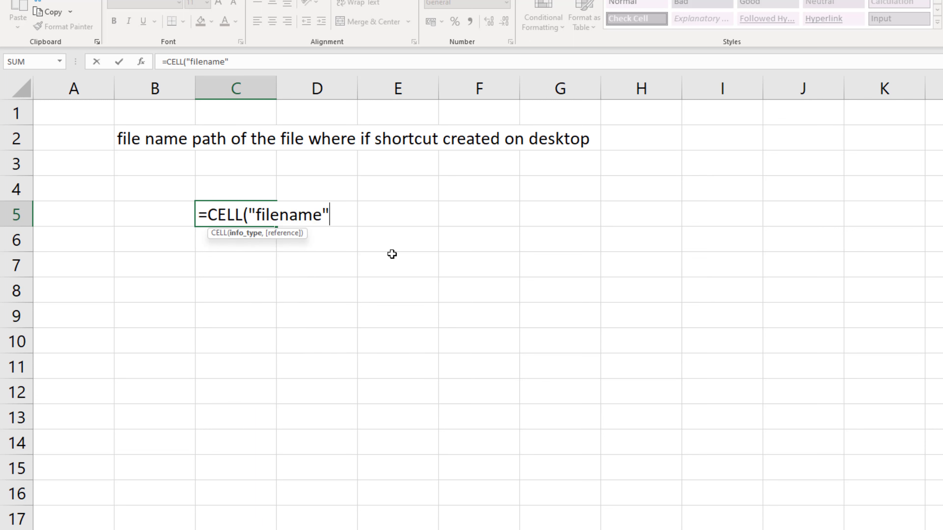
{"action": "type", "text": ")"}
{"action": "key", "text": "Return"}
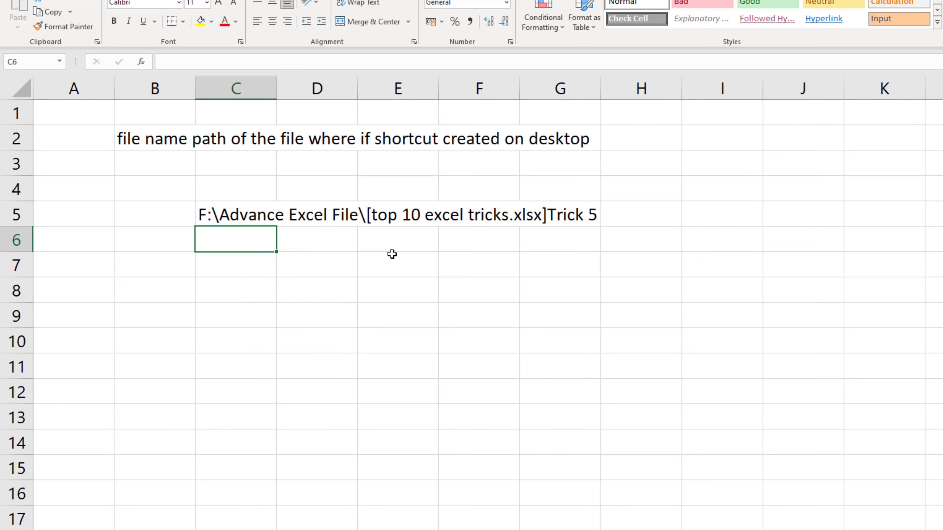
{"action": "key", "text": "Up"}
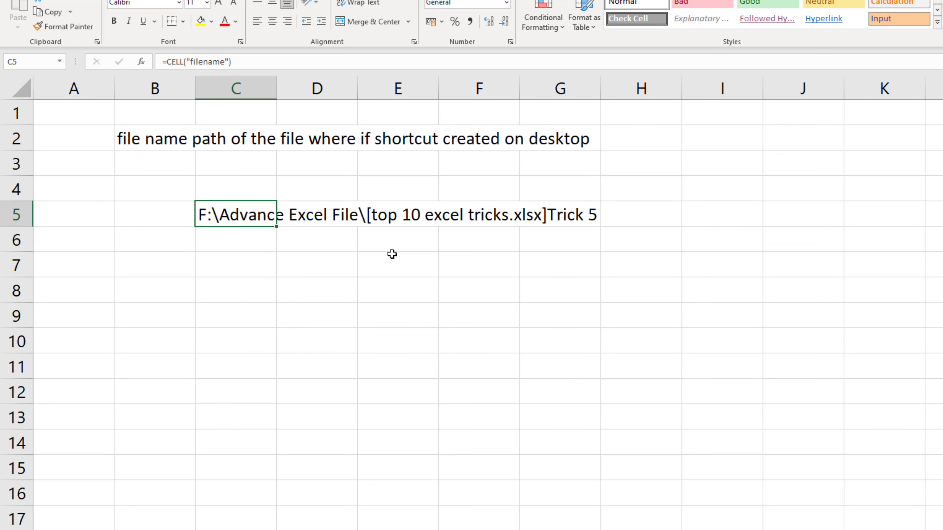
{"action": "key", "text": "Down"}
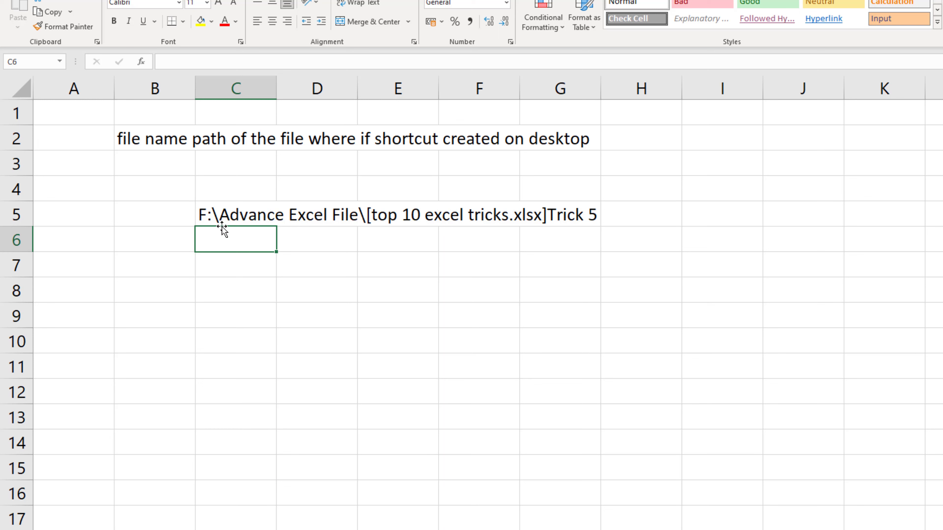
{"action": "left_click", "coordinate": [217, 216]}
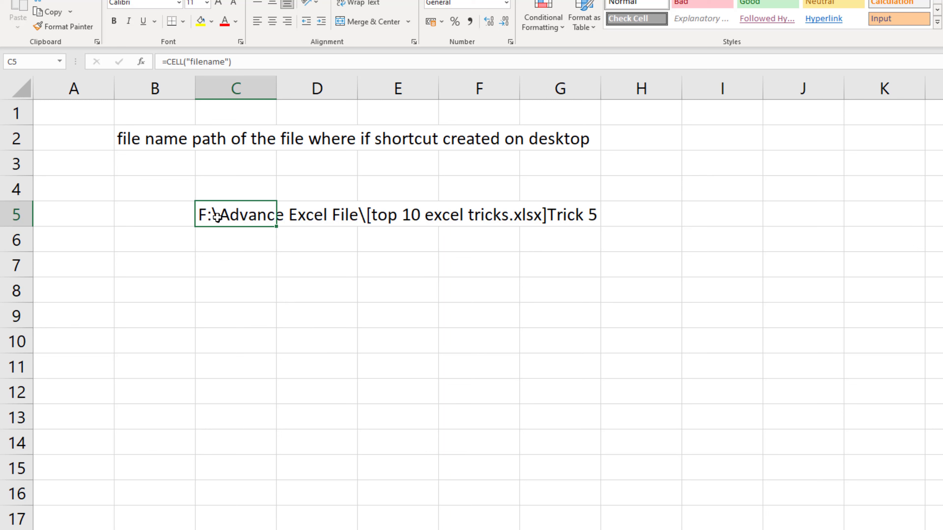
{"action": "double_click", "coordinate": [217, 216]}
{"action": "key", "text": "Escape"}
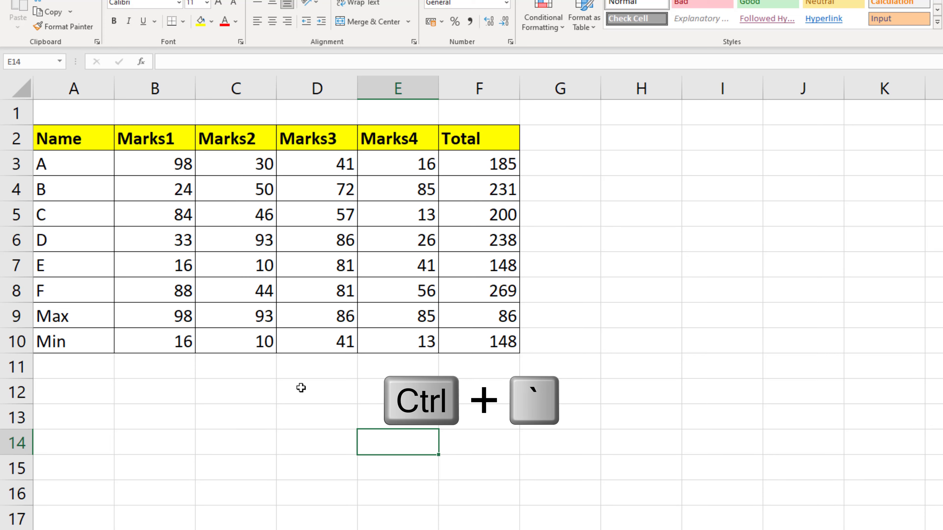
- Display the marks table's formulas in place of their results, and switch back to showing results
{"action": "key", "text": "ctrl+grave"}
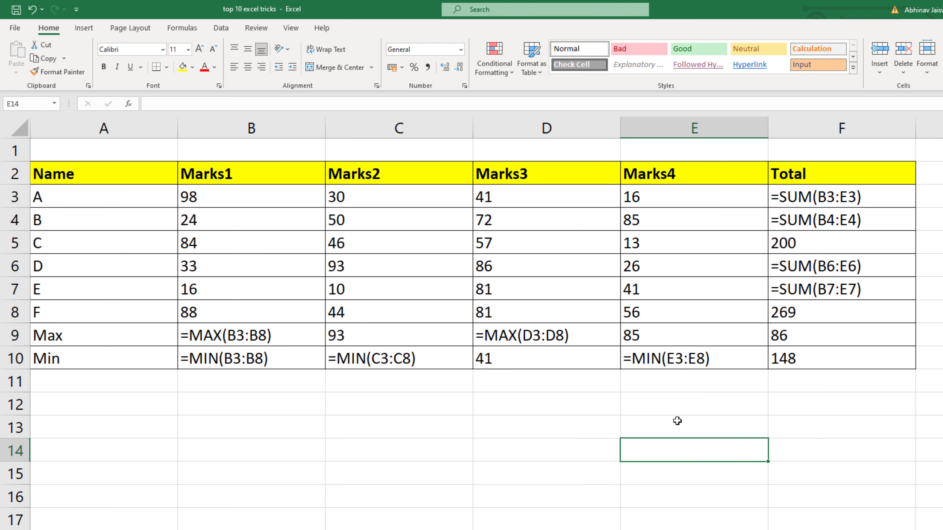
{"action": "key", "text": "ctrl+grave"}
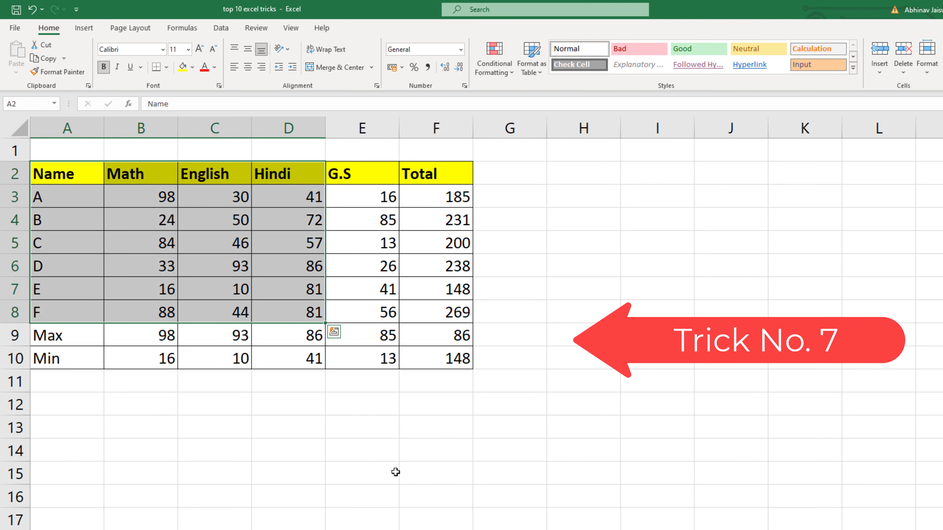
- Enter the formula =SUM(B3:B8,C3:C8,D3:D8) in D12 to add up the Math, English and Hindi marks
{"action": "left_click", "coordinate": [488, 434]}
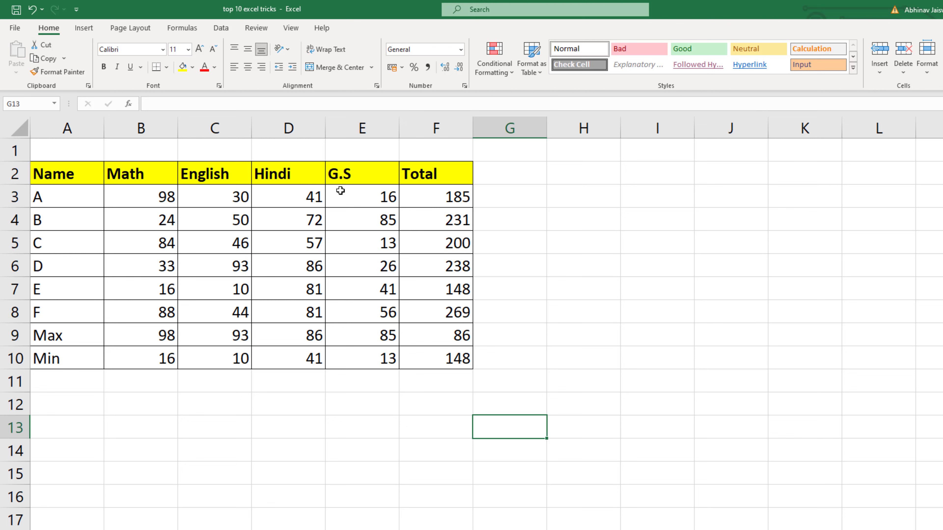
{"action": "left_click", "coordinate": [316, 413]}
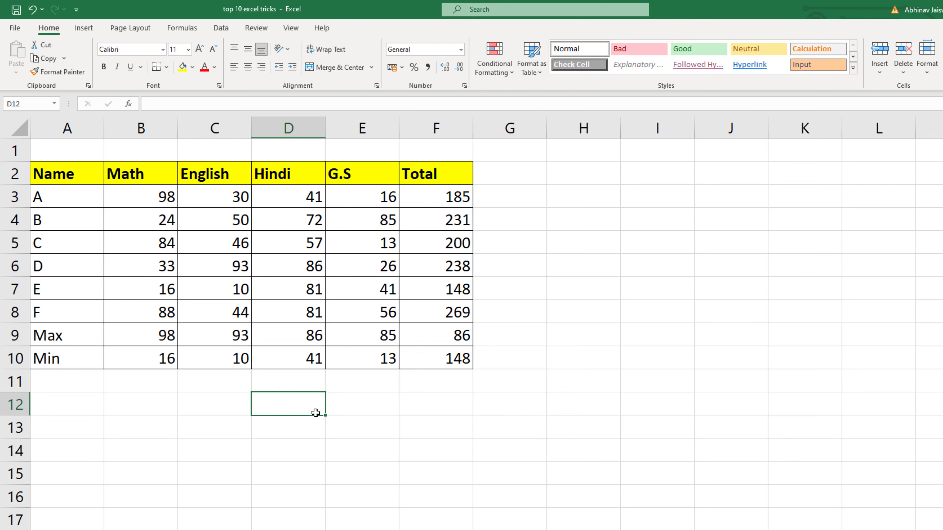
{"action": "type", "text": "=sum"}
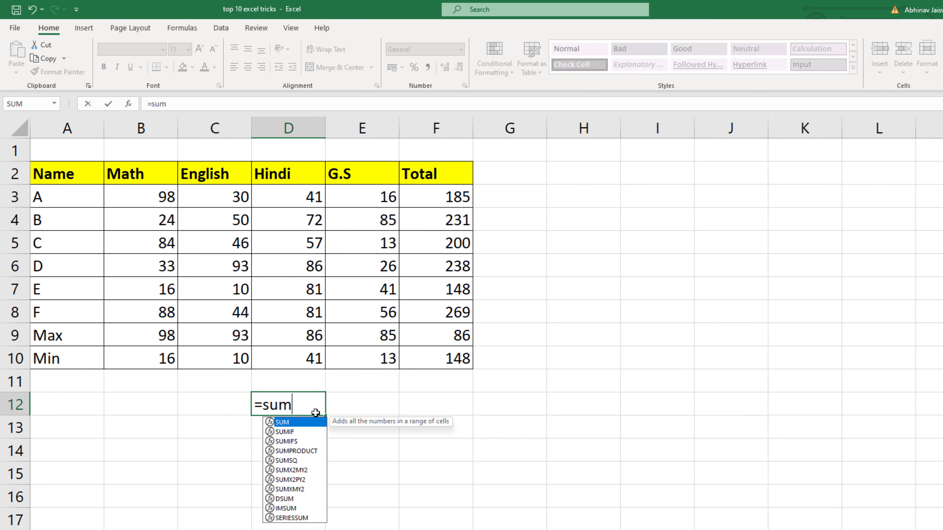
{"action": "key", "text": "Tab"}
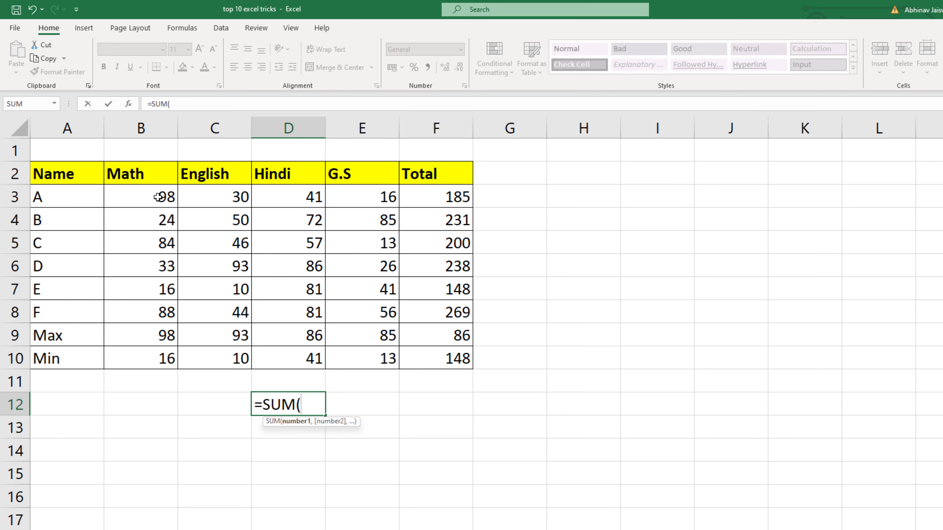
{"action": "left_click_drag", "start_coordinate": [164, 200], "coordinate": [152, 317]}
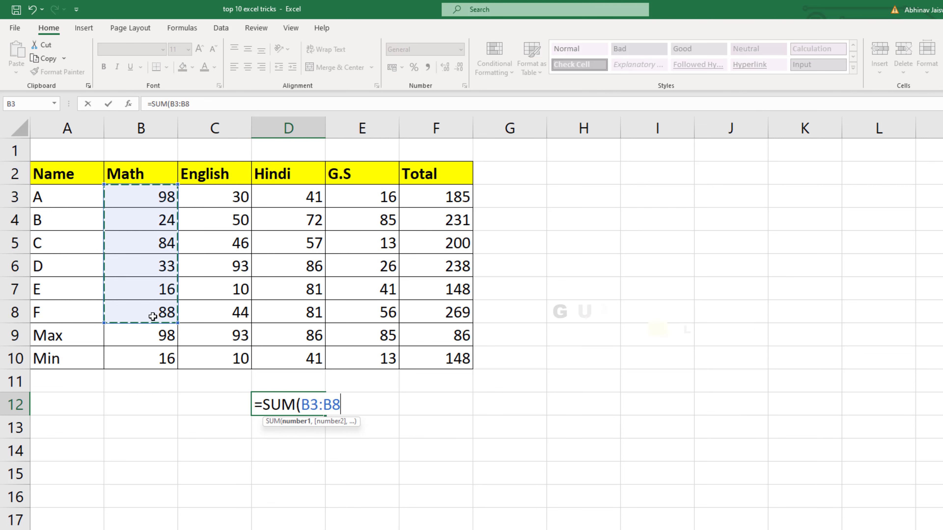
{"action": "type", "text": ","}
{"action": "left_click_drag", "start_coordinate": [204, 196], "coordinate": [213, 319]}
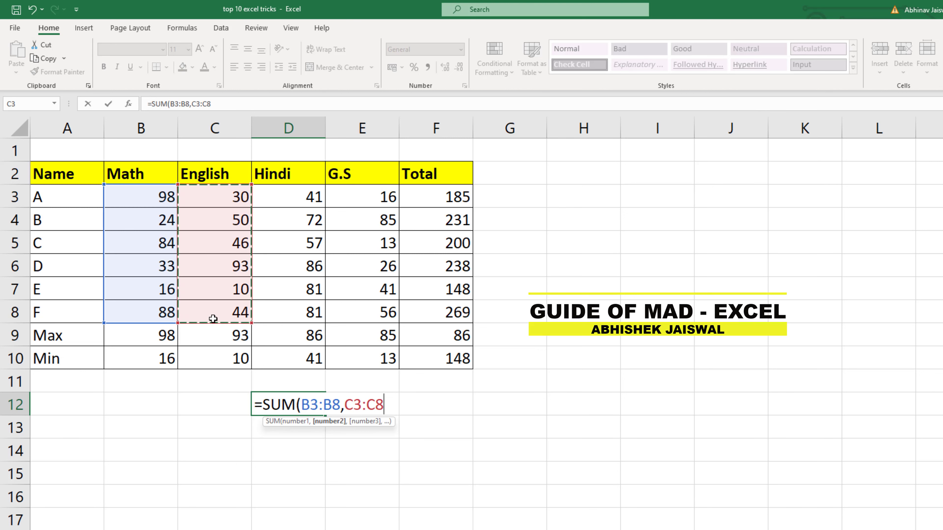
{"action": "type", "text": ","}
{"action": "left_click_drag", "start_coordinate": [280, 189], "coordinate": [290, 320]}
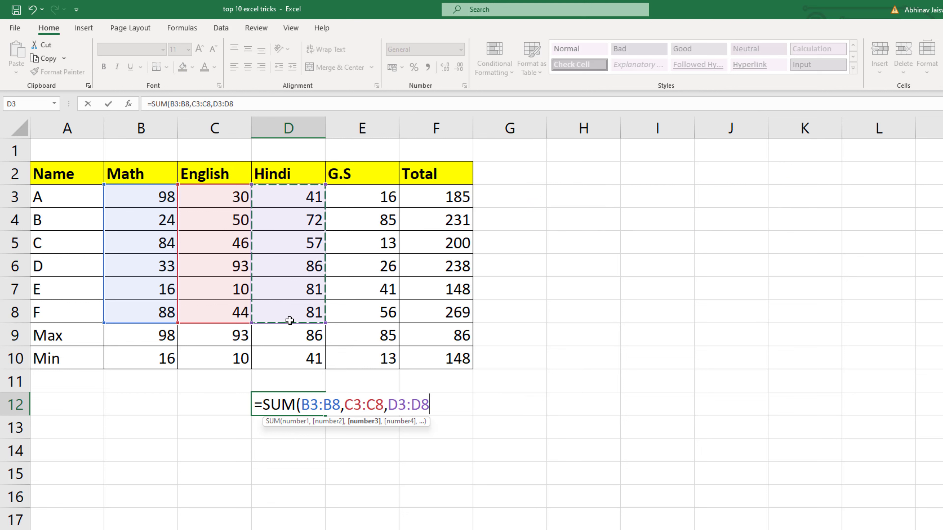
{"action": "key", "text": "Return"}
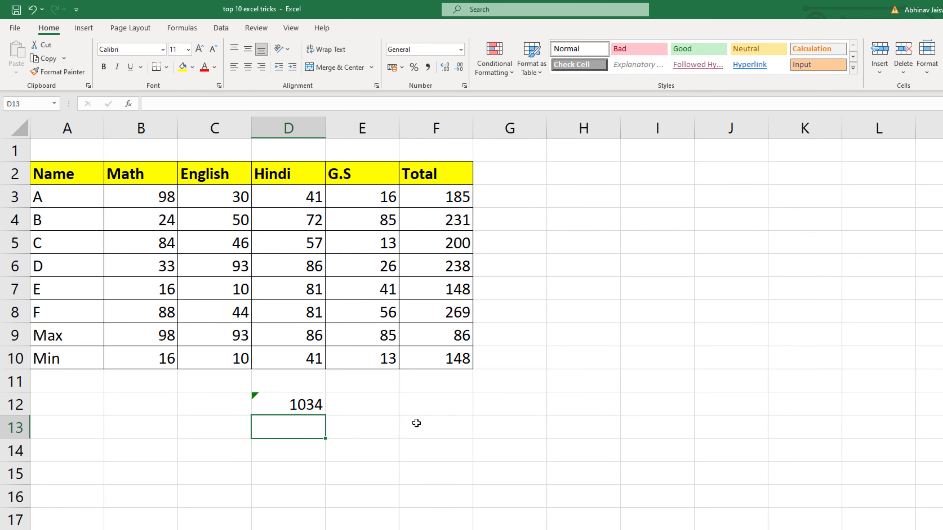
- Create range names for the Math, English and Hindi marks in B2:D8 from the values in the top row
{"action": "left_click", "coordinate": [392, 401]}
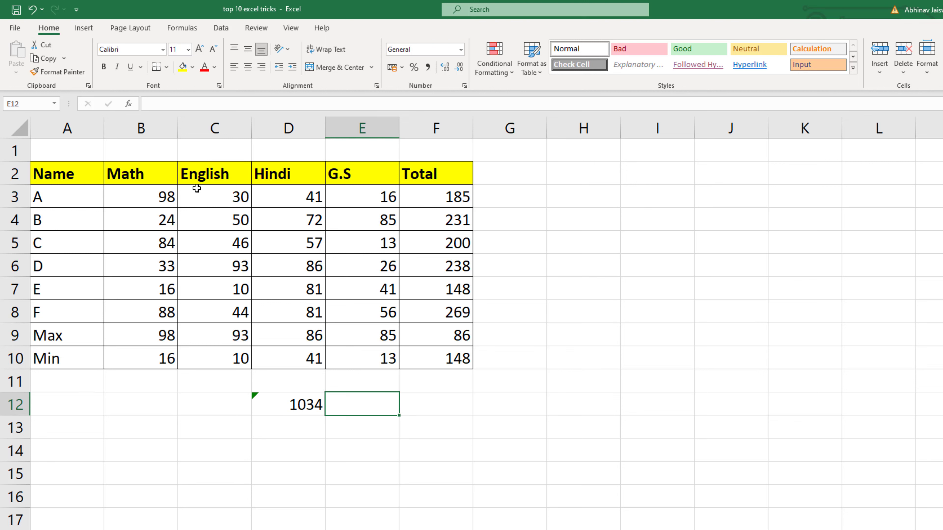
{"action": "left_click_drag", "start_coordinate": [150, 172], "coordinate": [151, 311]}
{"action": "left_click_drag", "start_coordinate": [137, 185], "coordinate": [293, 321]}
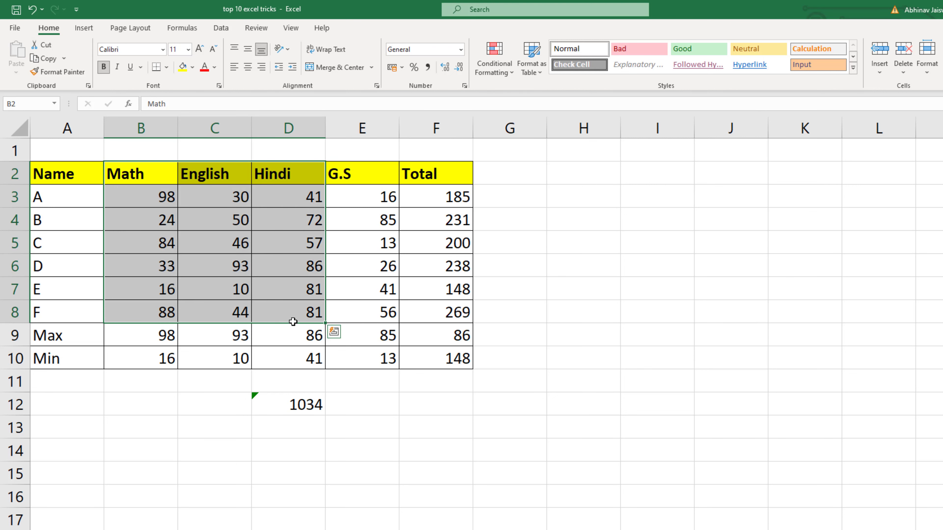
{"action": "key", "text": "ctrl+shift+F3"}
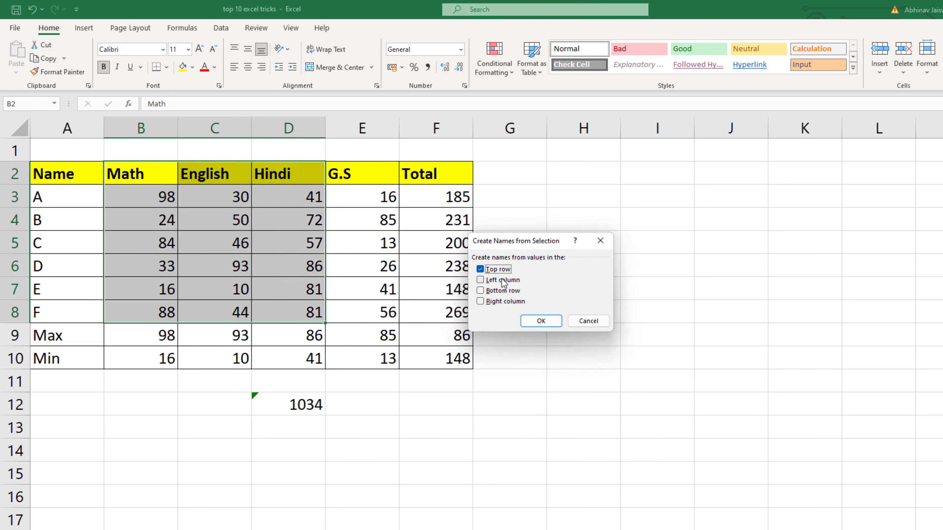
{"action": "left_click", "coordinate": [551, 324]}
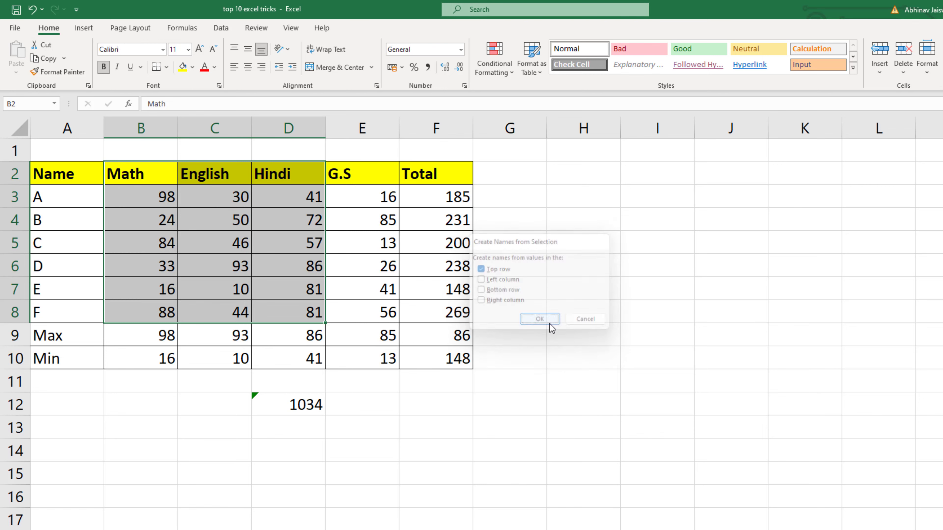
- Select the Math, English and Hindi marks one column after another to check each range's name
{"action": "left_click", "coordinate": [156, 198]}
{"action": "left_click_drag", "start_coordinate": [156, 198], "coordinate": [163, 313]}
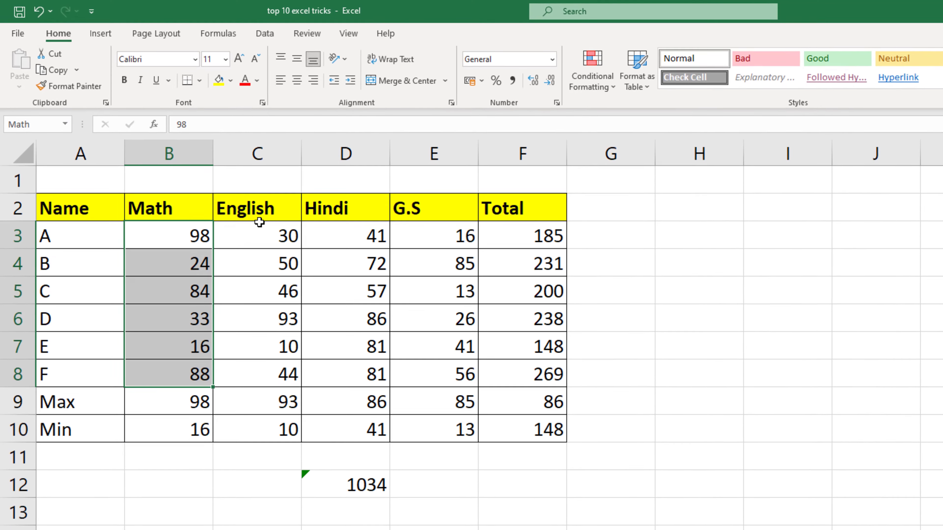
{"action": "left_click_drag", "start_coordinate": [222, 199], "coordinate": [233, 329]}
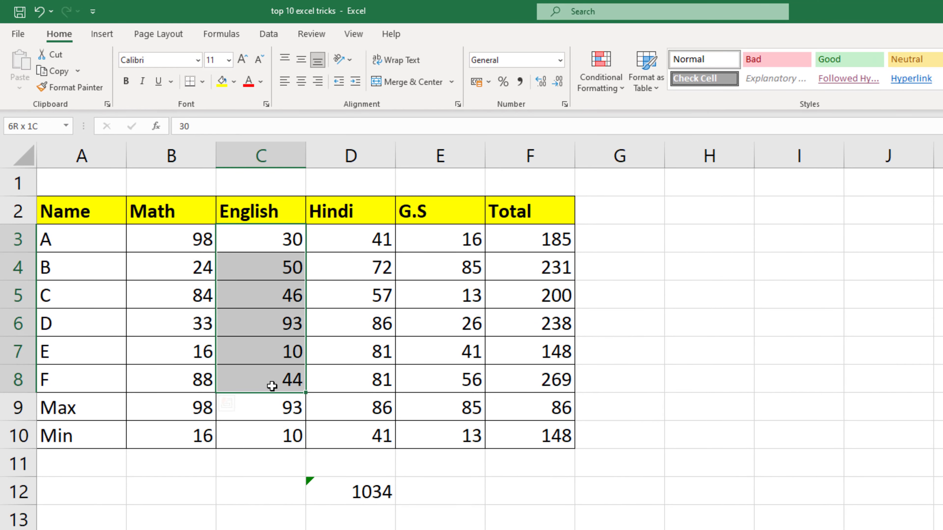
{"action": "left_click_drag", "start_coordinate": [360, 242], "coordinate": [363, 377]}
- Go to the named ranges English, Hindi and Math in turn to see which cells each one covers
{"action": "left_click", "coordinate": [66, 126]}
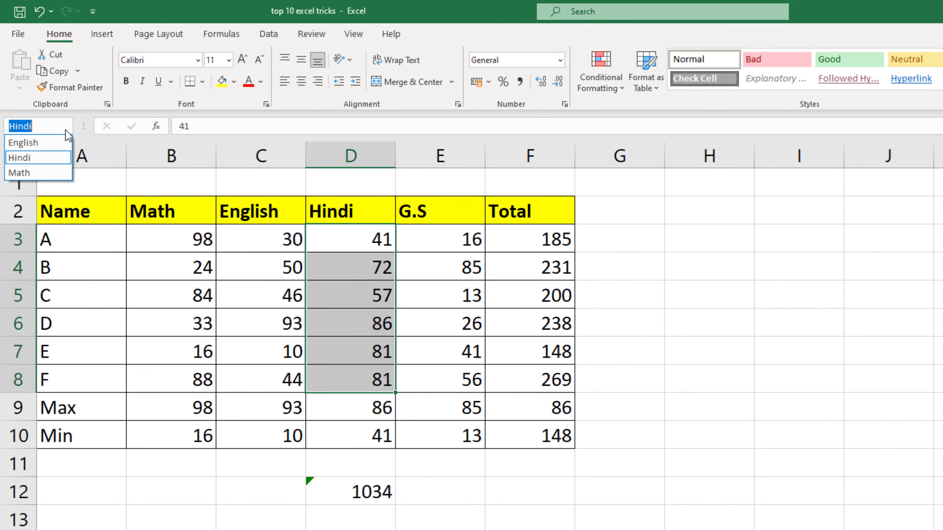
{"action": "left_click", "coordinate": [39, 139]}
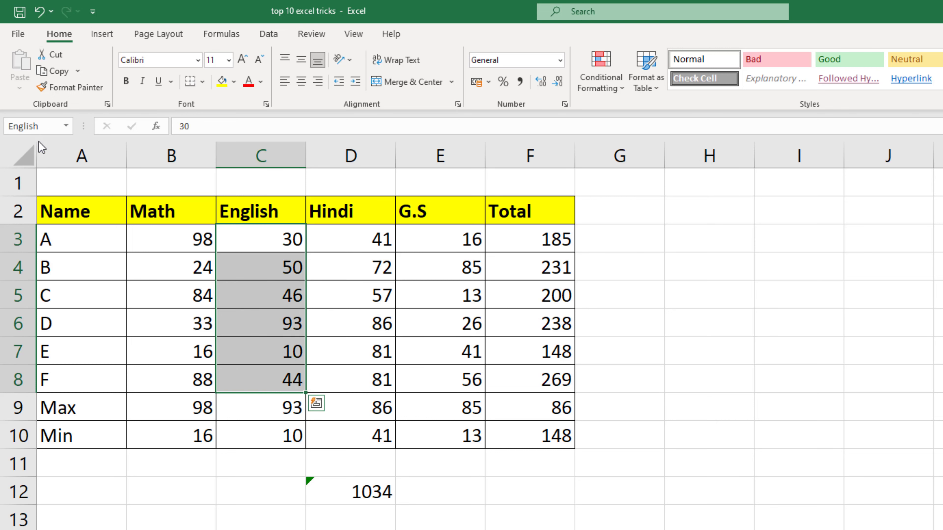
{"action": "left_click", "coordinate": [66, 126]}
{"action": "left_click", "coordinate": [37, 158]}
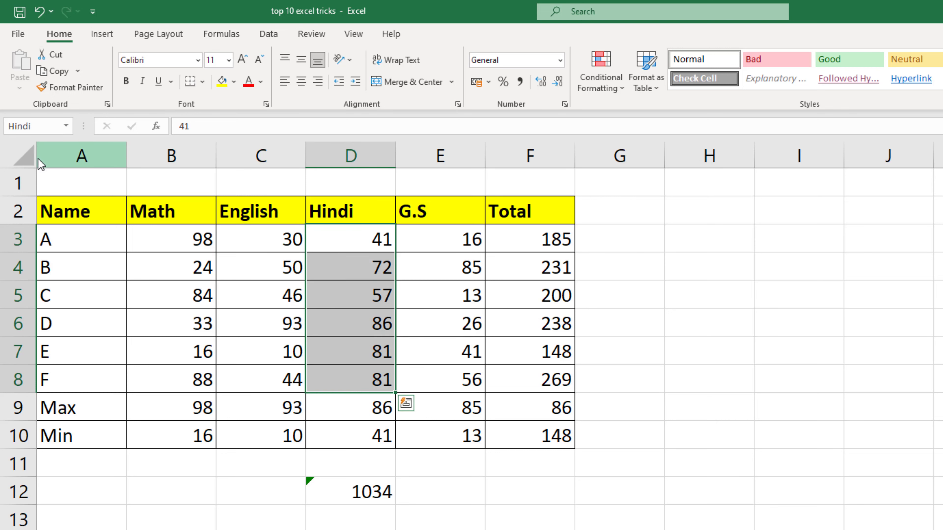
{"action": "left_click", "coordinate": [69, 127]}
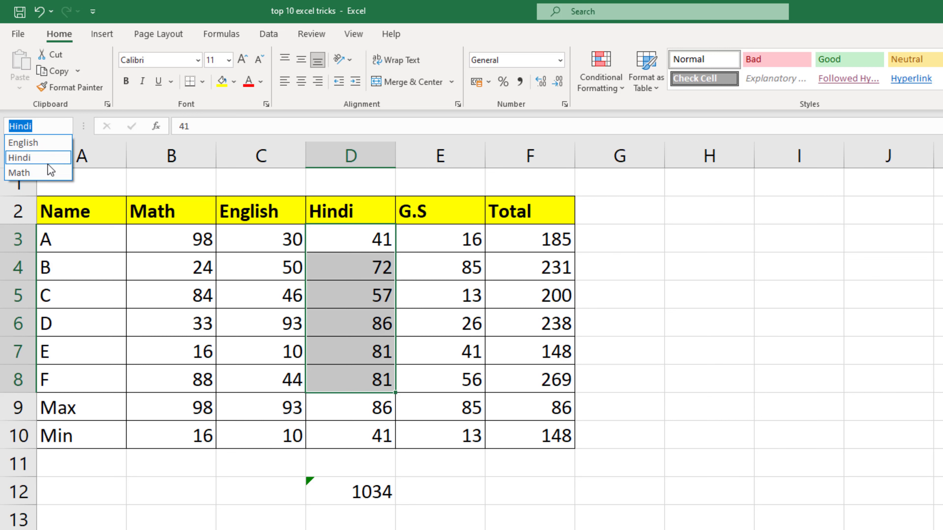
{"action": "left_click", "coordinate": [47, 164]}
{"action": "left_click", "coordinate": [66, 126]}
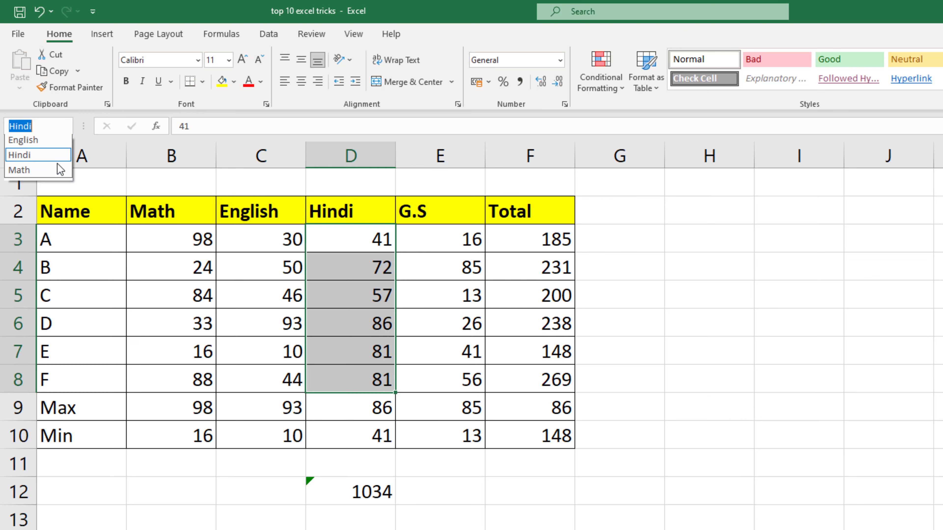
{"action": "left_click", "coordinate": [59, 170]}
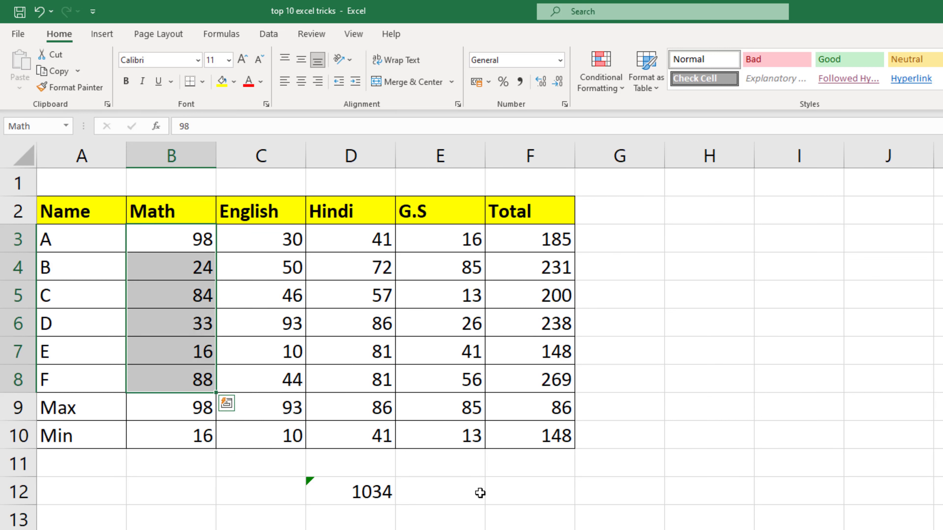
- Enter the formula =SUM(Math,English,Hindi) in F12, using the named ranges as its arguments
{"action": "left_click", "coordinate": [509, 489]}
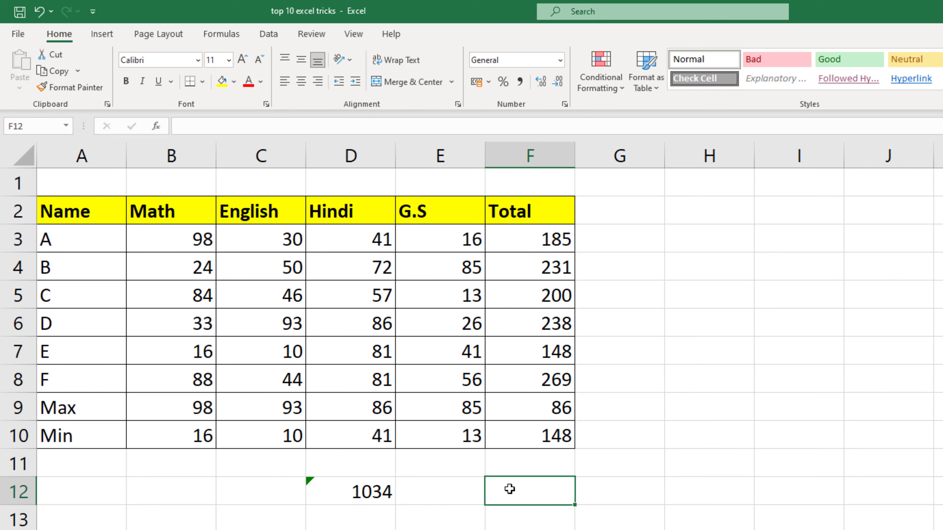
{"action": "type", "text": "=sum"}
{"action": "key", "text": "Tab"}
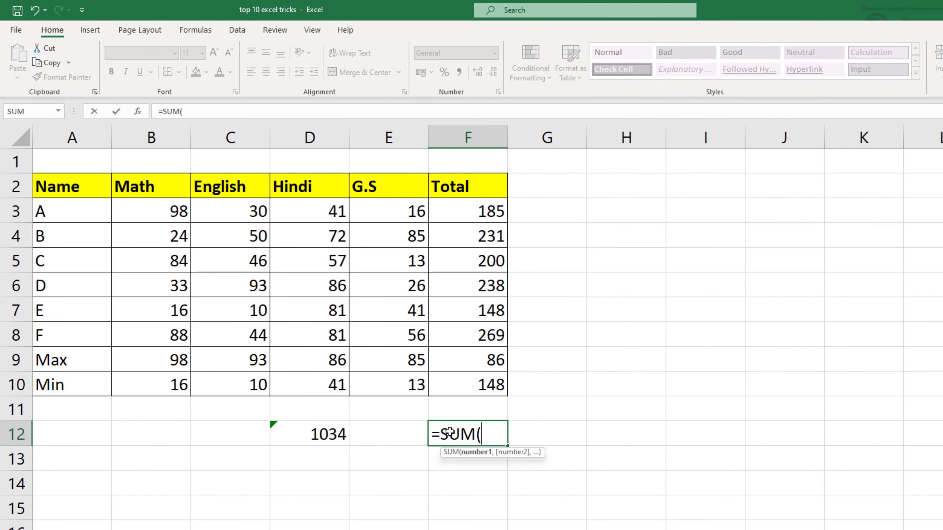
{"action": "type", "text": "ma"}
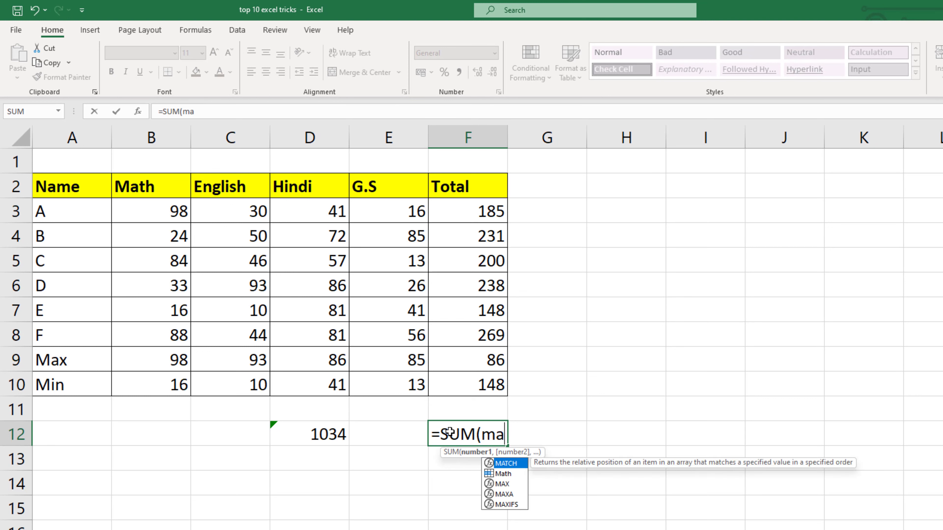
{"action": "key", "text": "Down"}
{"action": "key", "text": "Tab"}
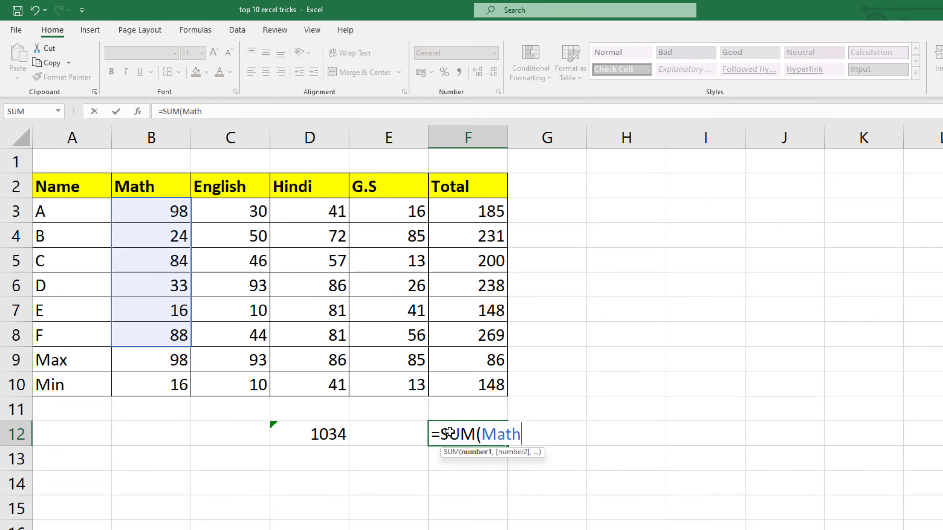
{"action": "type", "text": ","}
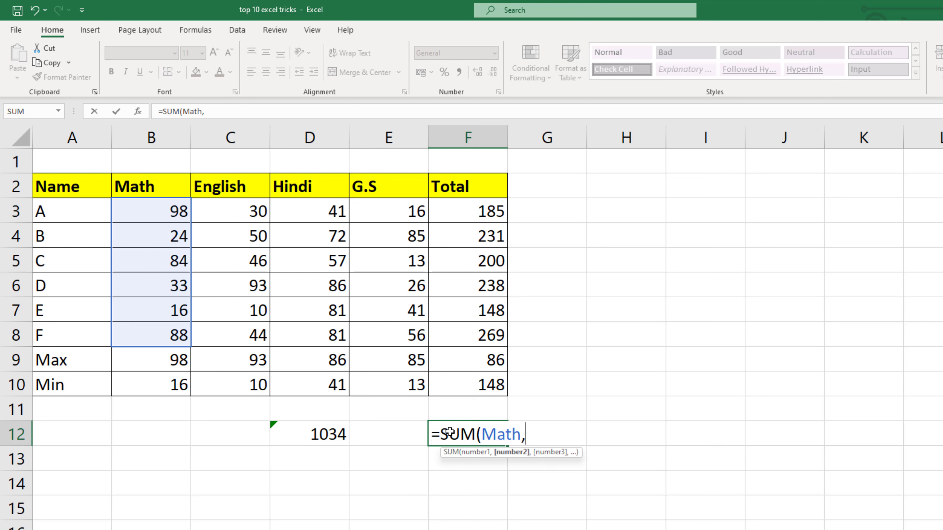
{"action": "type", "text": "en"}
{"action": "key", "text": "Down"}
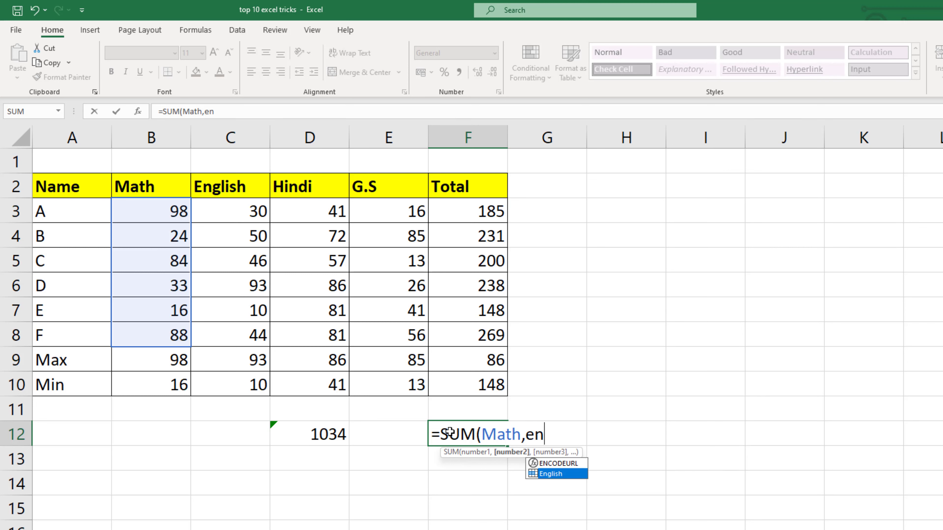
{"action": "key", "text": "Tab"}
{"action": "type", "text": ","}
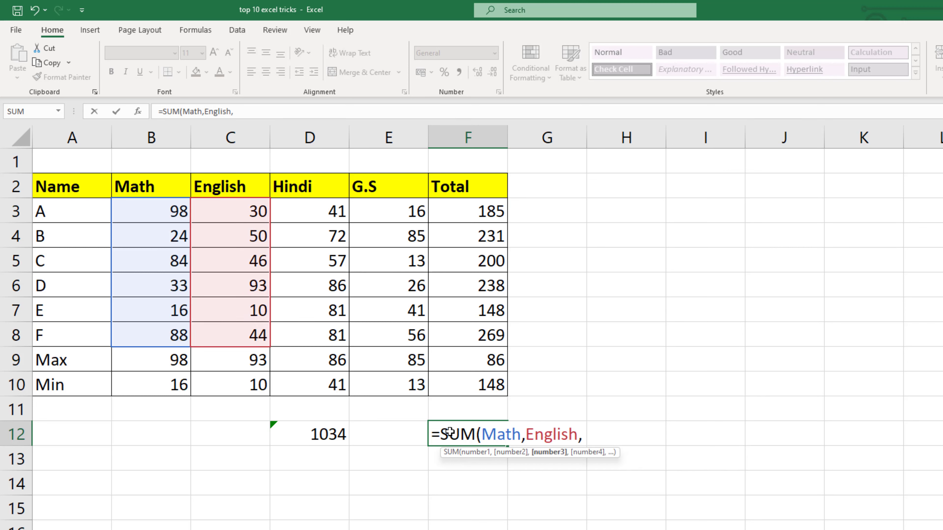
{"action": "type", "text": "hin"}
{"action": "key", "text": "Tab"}
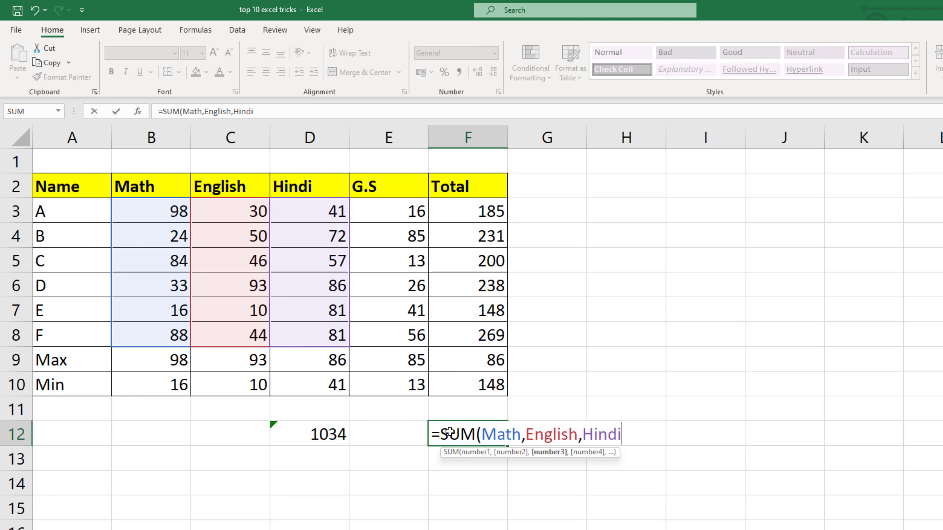
{"action": "key", "text": "Return"}
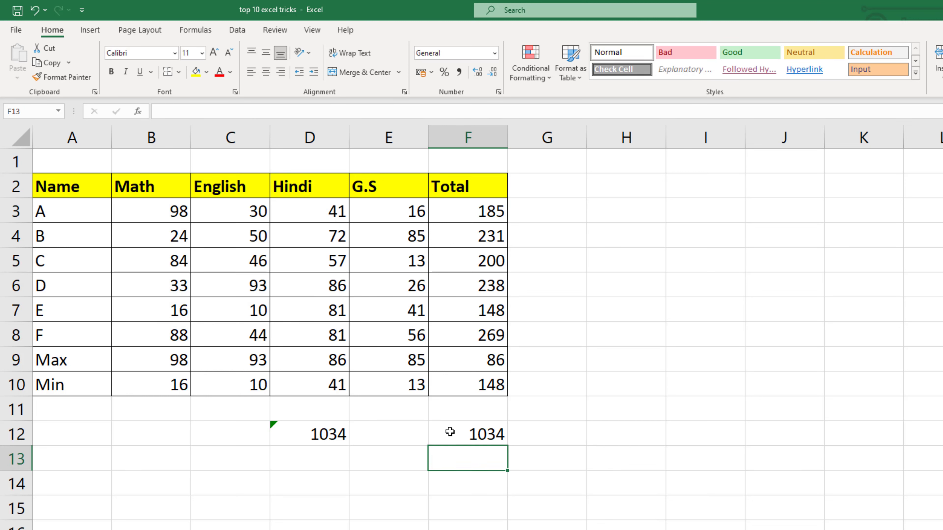
{"action": "left_click", "coordinate": [449, 432]}
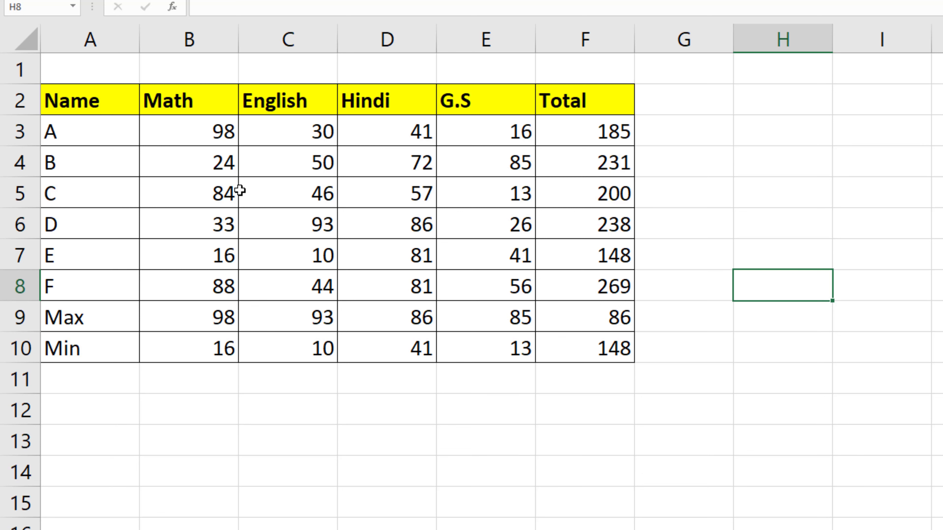
- Select every cell on the sheet that contains a formula, including only Numbers and Text results and excluding Logicals and Errors
{"action": "left_click", "coordinate": [22, 46]}
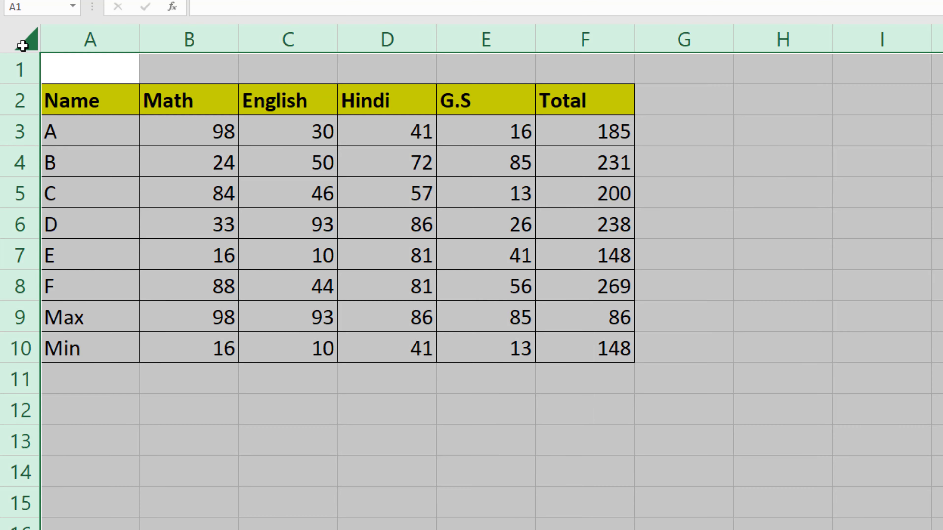
{"action": "key", "text": "ctrl+g"}
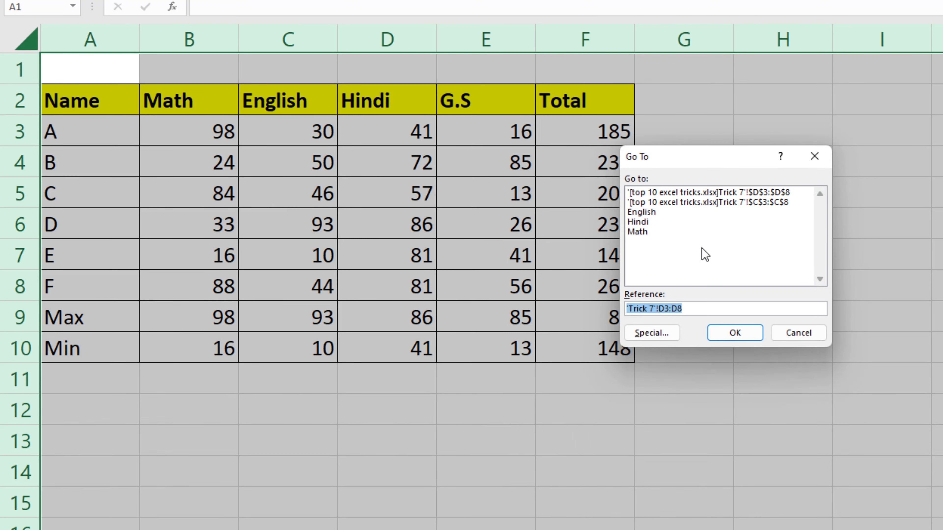
{"action": "left_click", "coordinate": [653, 333]}
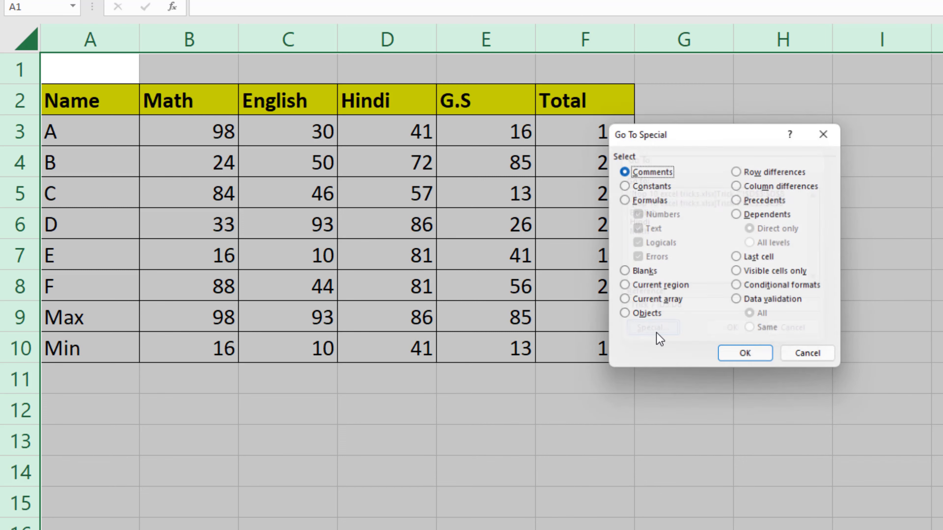
{"action": "left_click", "coordinate": [623, 200]}
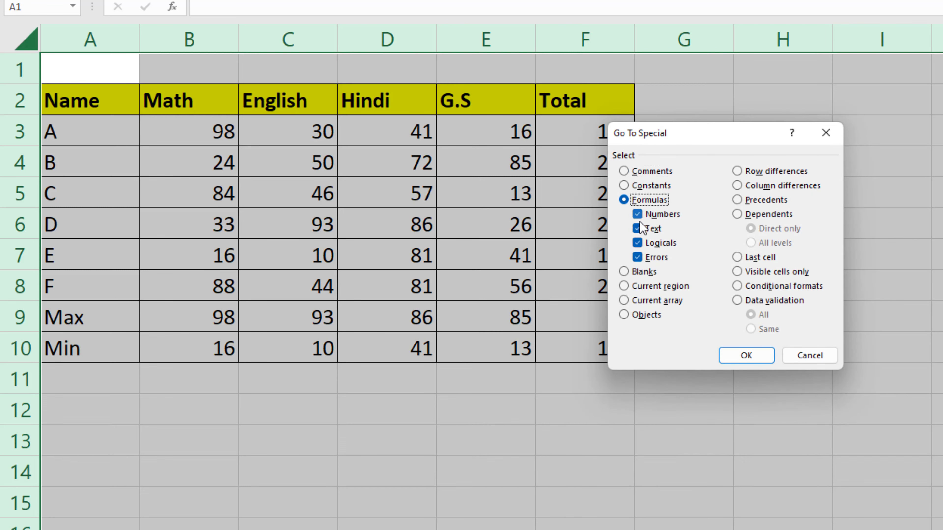
{"action": "left_click", "coordinate": [637, 243]}
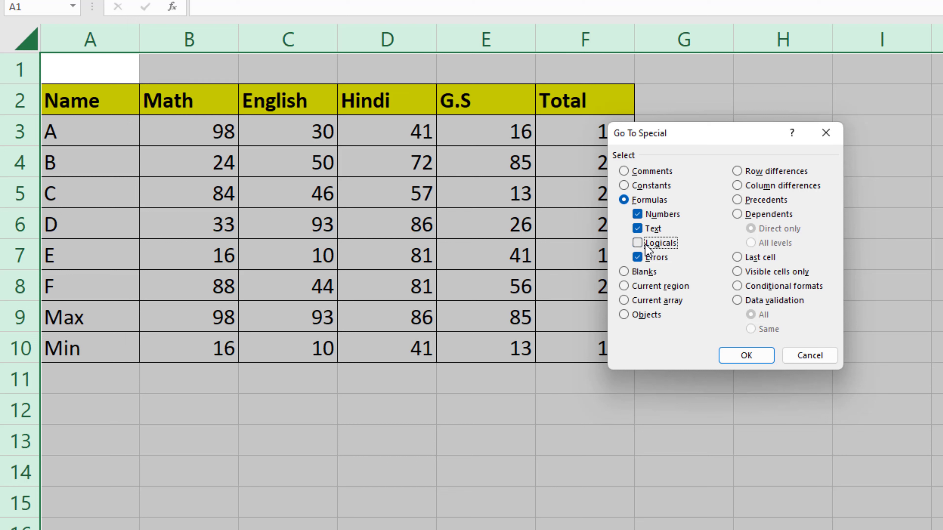
{"action": "left_click", "coordinate": [637, 257]}
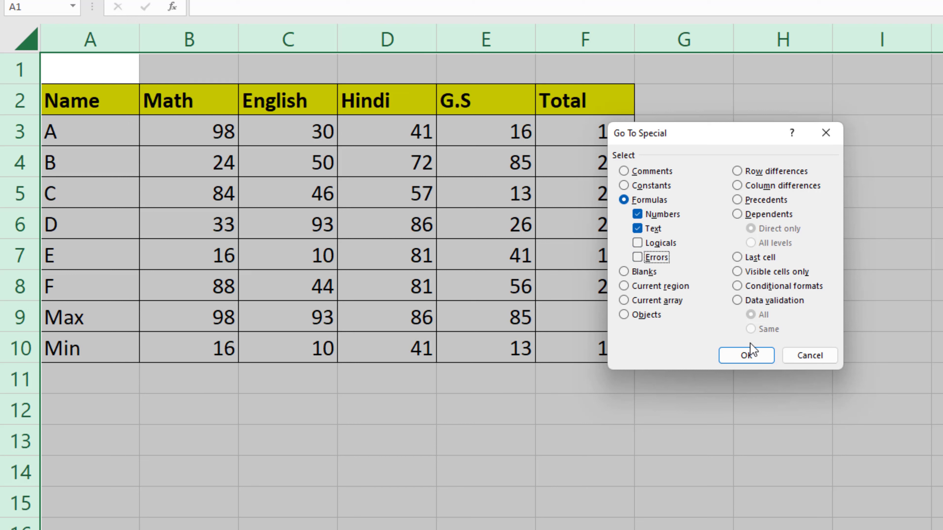
{"action": "left_click", "coordinate": [744, 359]}
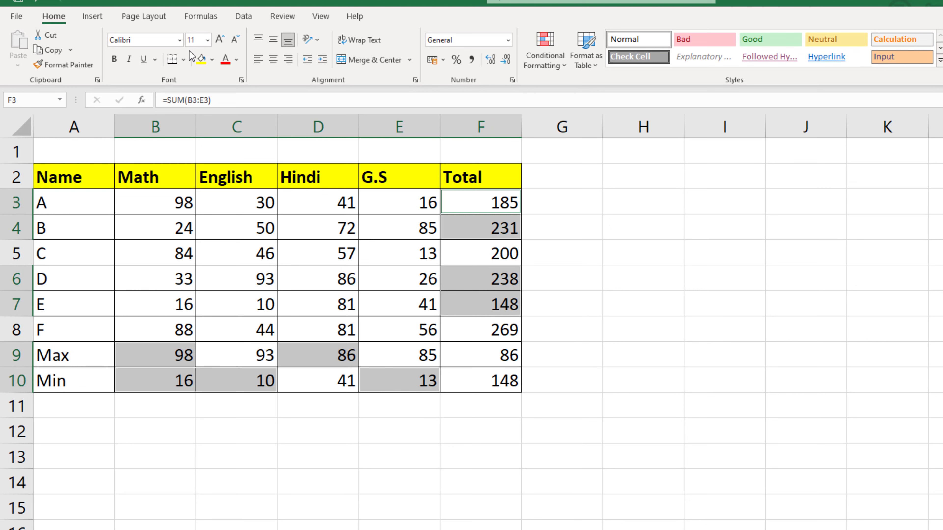
- Fill the selected formula cells with light green and make their text bold
{"action": "left_click", "coordinate": [212, 60]}
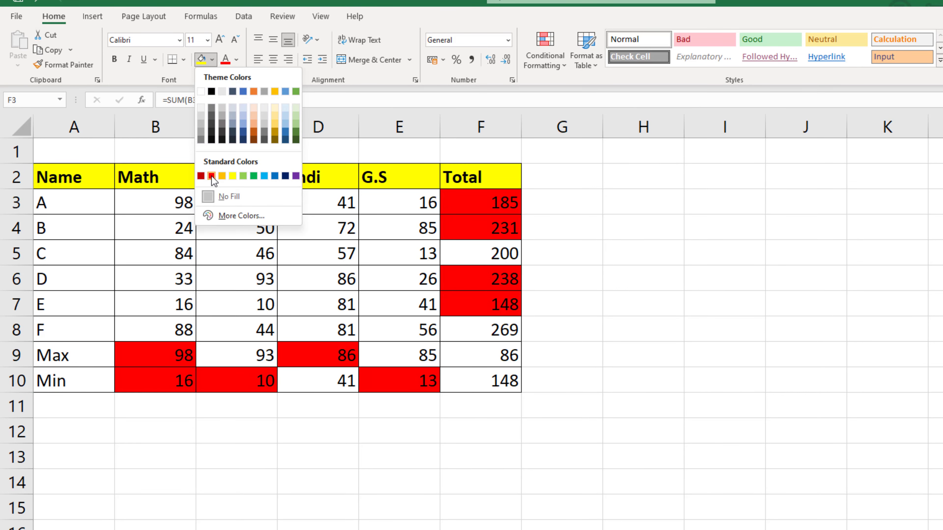
{"action": "left_click", "coordinate": [245, 174]}
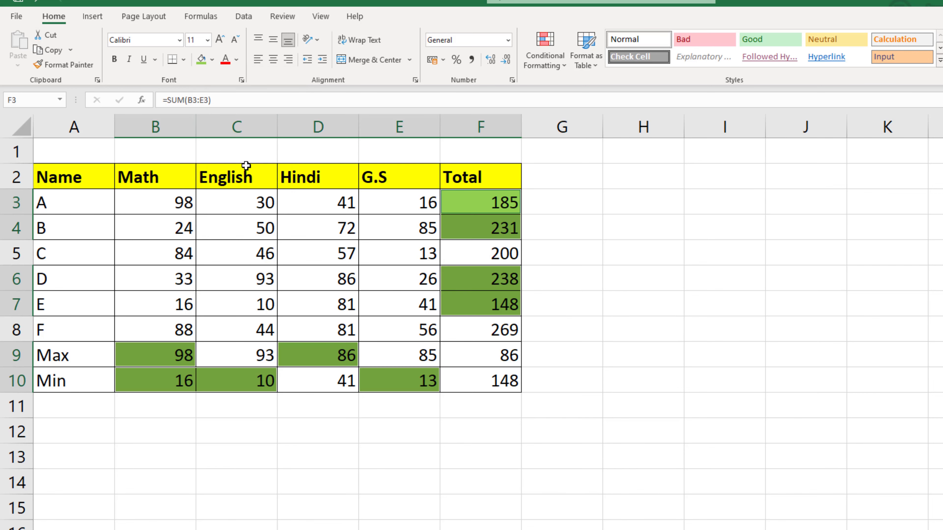
{"action": "left_click", "coordinate": [236, 59]}
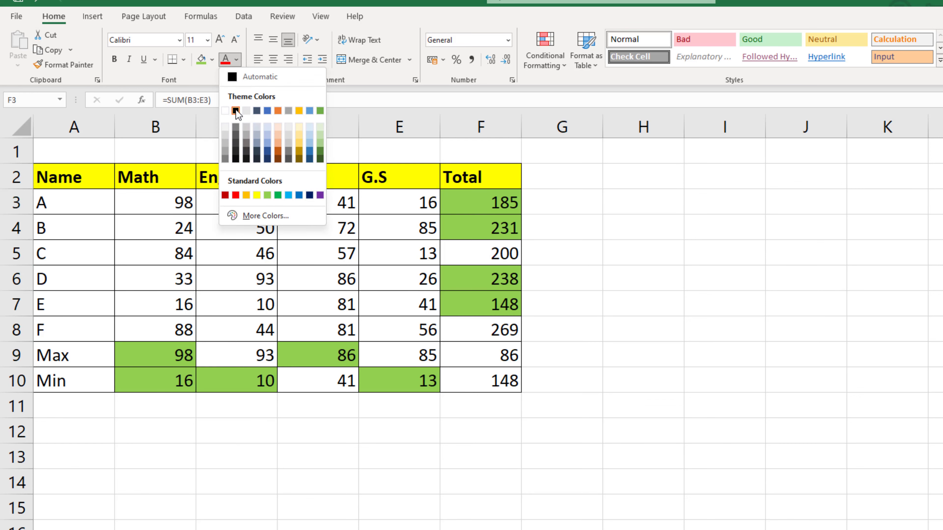
{"action": "left_click", "coordinate": [114, 59]}
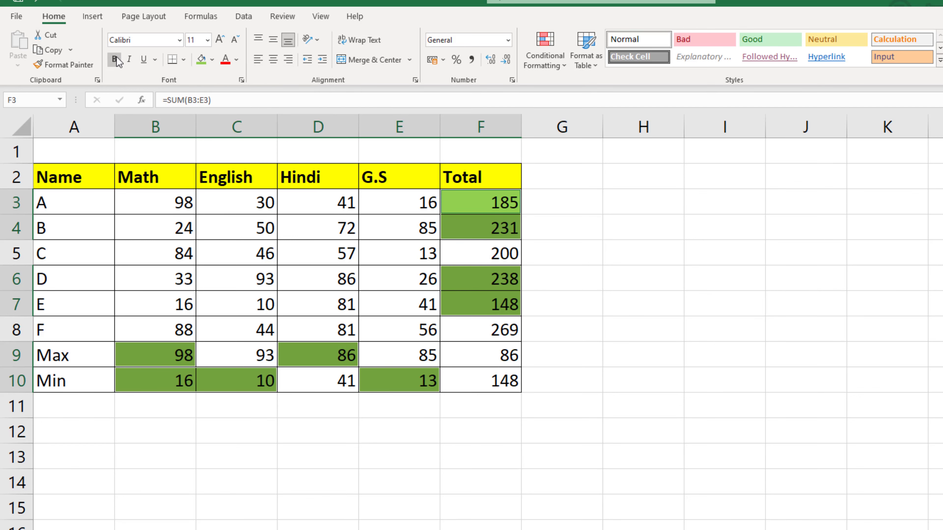
{"action": "left_click", "coordinate": [671, 295]}
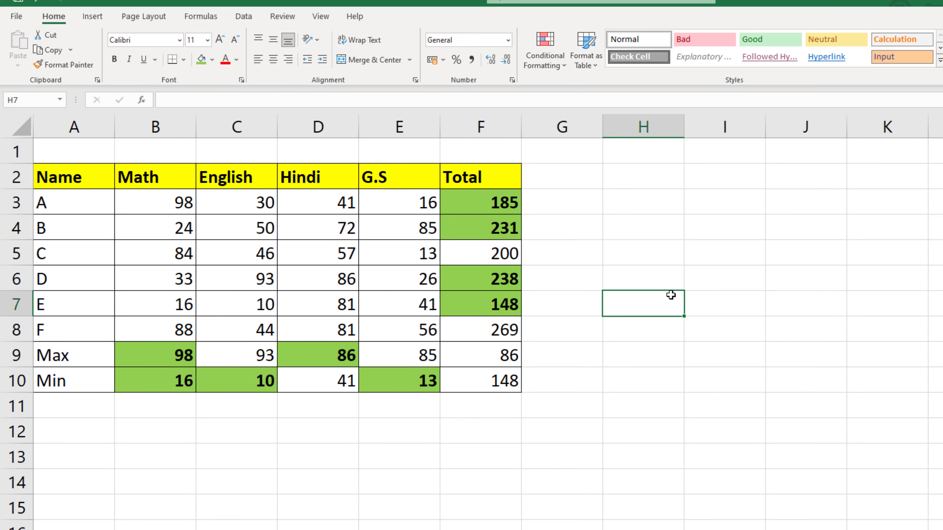
- Show the sheet's formulas to check the highlighted cells against the unhighlighted ones, such as D10, and return to the normal view
{"action": "key", "text": "ctrl+grave"}
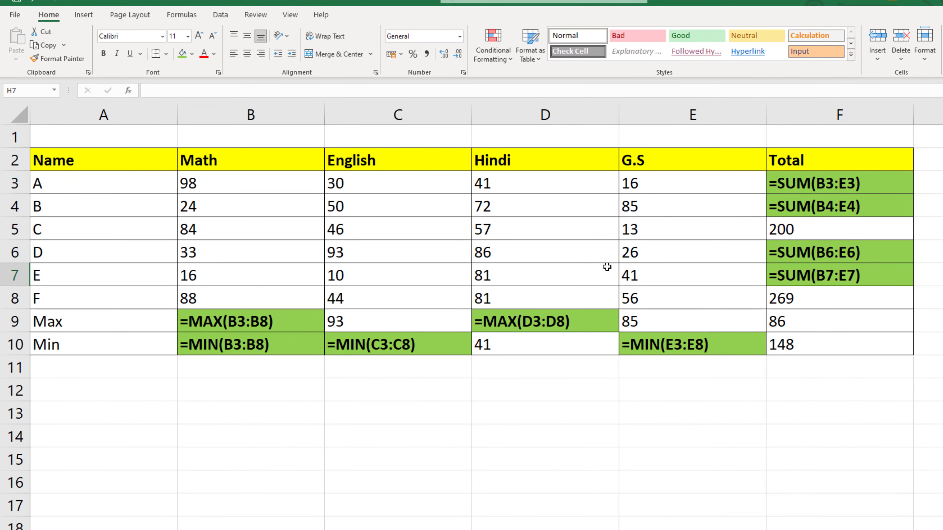
{"action": "left_click", "coordinate": [514, 341]}
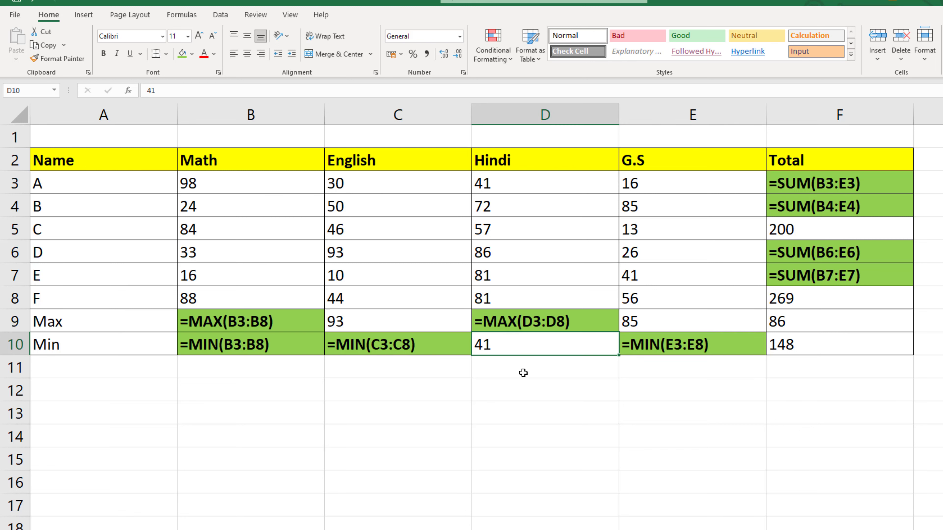
{"action": "key", "text": "ctrl+grave"}
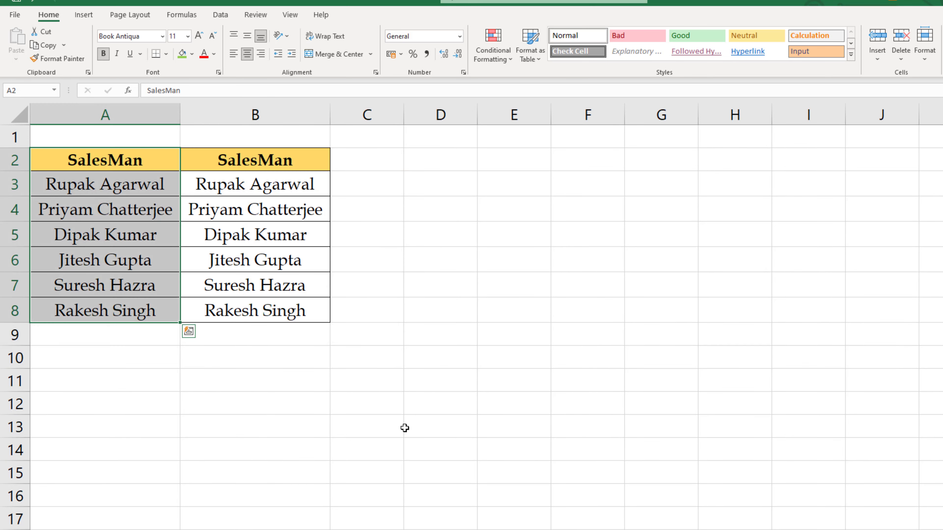
- Strip the first names from A3:A8 by replacing all matches of an asterisk wildcard followed by a space with nothing
{"action": "left_click", "coordinate": [404, 427]}
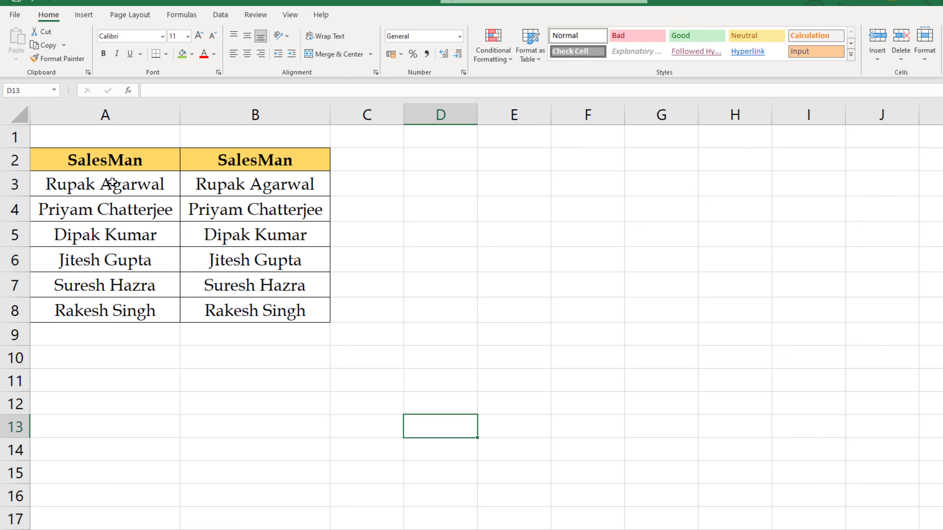
{"action": "left_click_drag", "start_coordinate": [113, 183], "coordinate": [132, 309]}
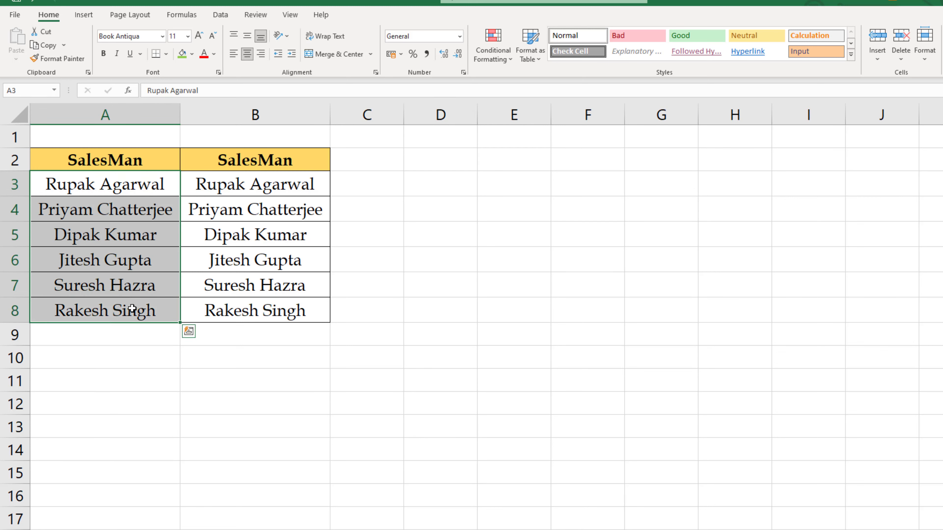
{"action": "key", "text": "ctrl+h"}
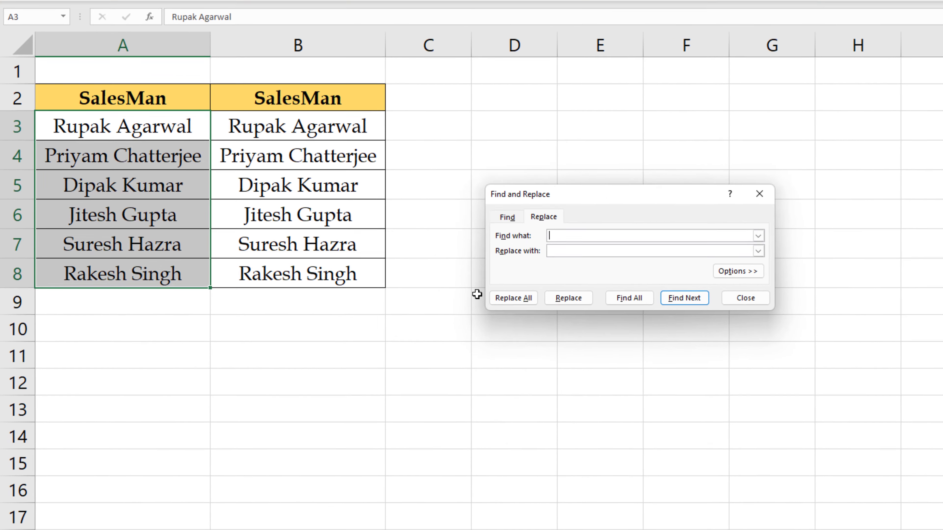
{"action": "type", "text": "*"}
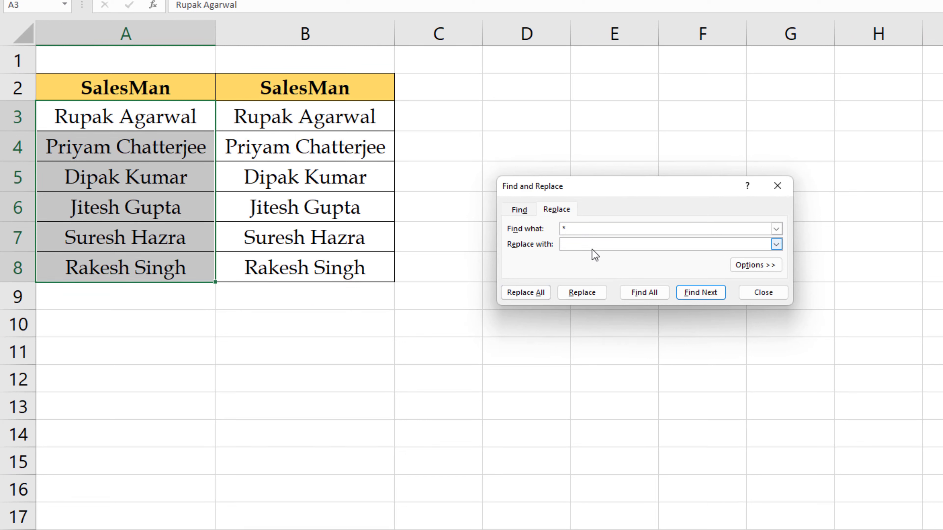
{"action": "left_click", "coordinate": [530, 296]}
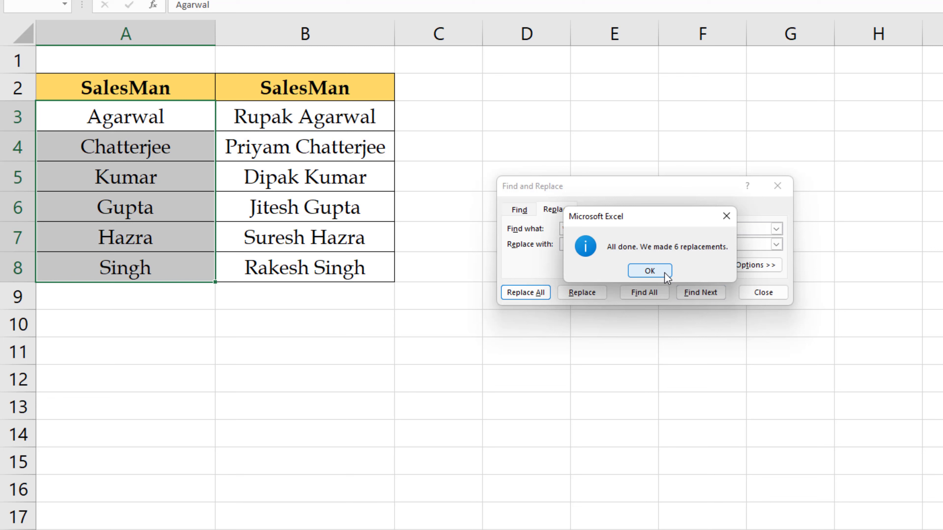
{"action": "left_click", "coordinate": [666, 277]}
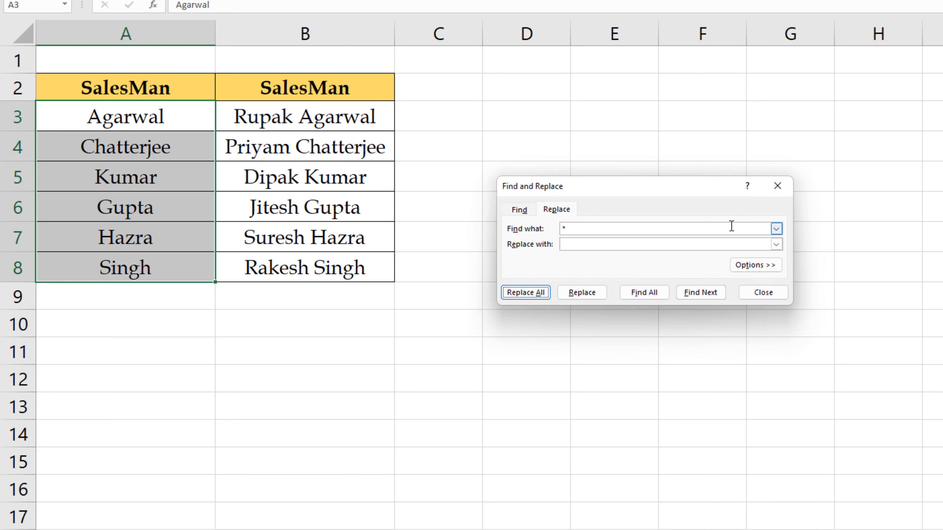
{"action": "left_click", "coordinate": [778, 186]}
- Strip the surnames from B3:B8 by replacing all matches of a space followed by an asterisk wildcard with nothing
{"action": "left_click_drag", "start_coordinate": [340, 118], "coordinate": [336, 283]}
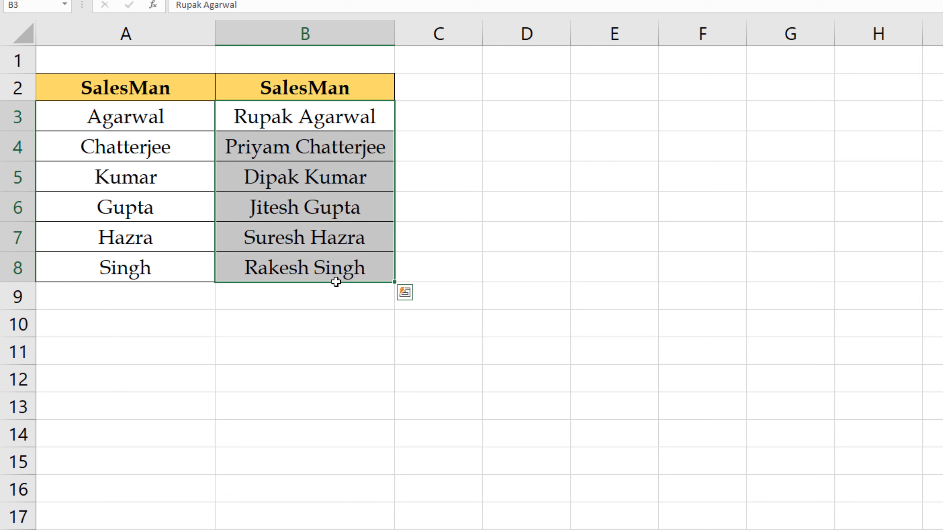
{"action": "key", "text": "ctrl+h"}
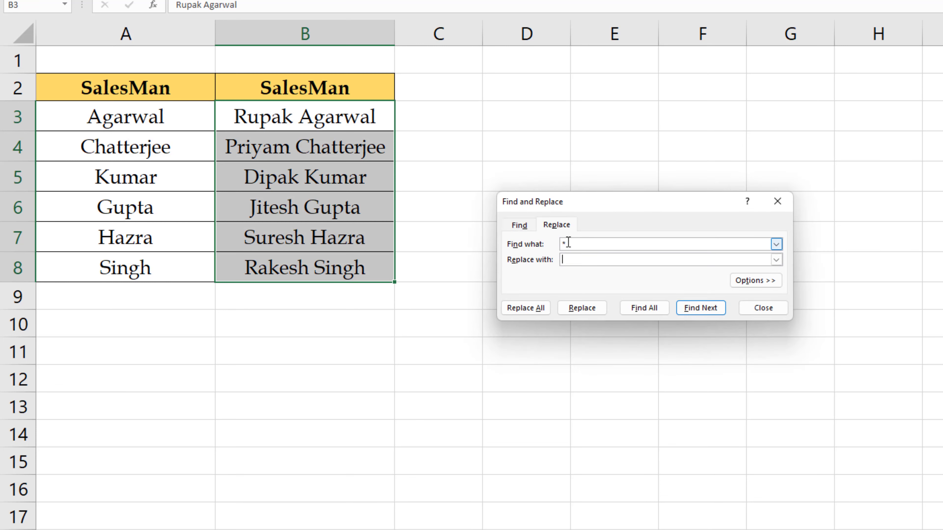
{"action": "key", "text": "BackSpace"}
{"action": "type", "text": "*"}
{"action": "left_click", "coordinate": [548, 313]}
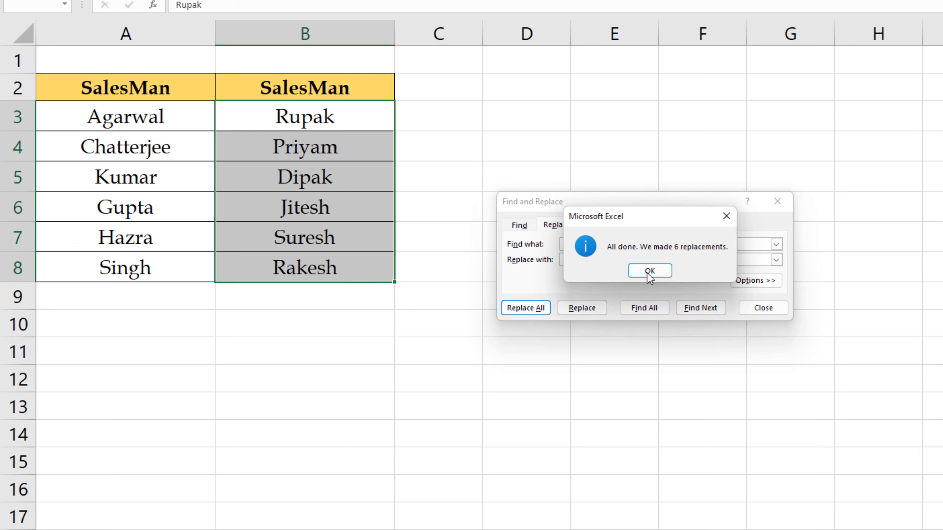
{"action": "left_click", "coordinate": [663, 273]}
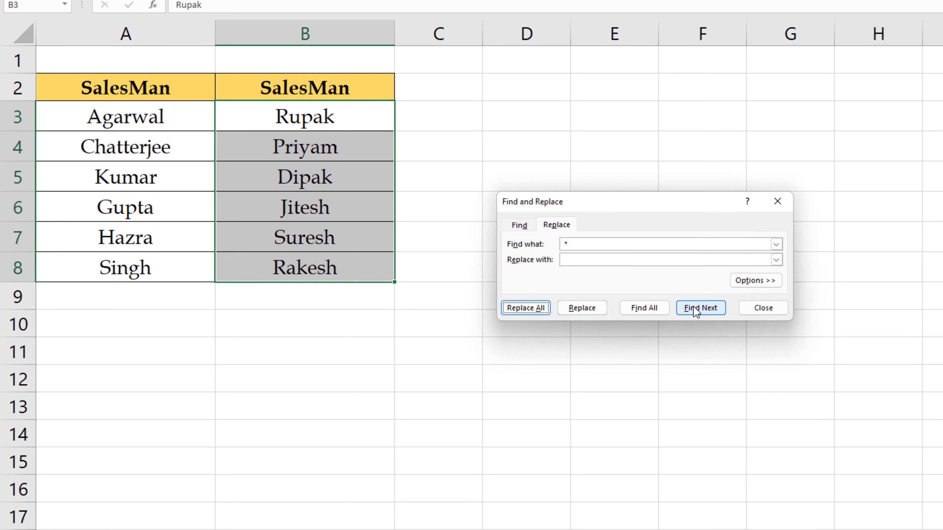
{"action": "left_click", "coordinate": [757, 308]}
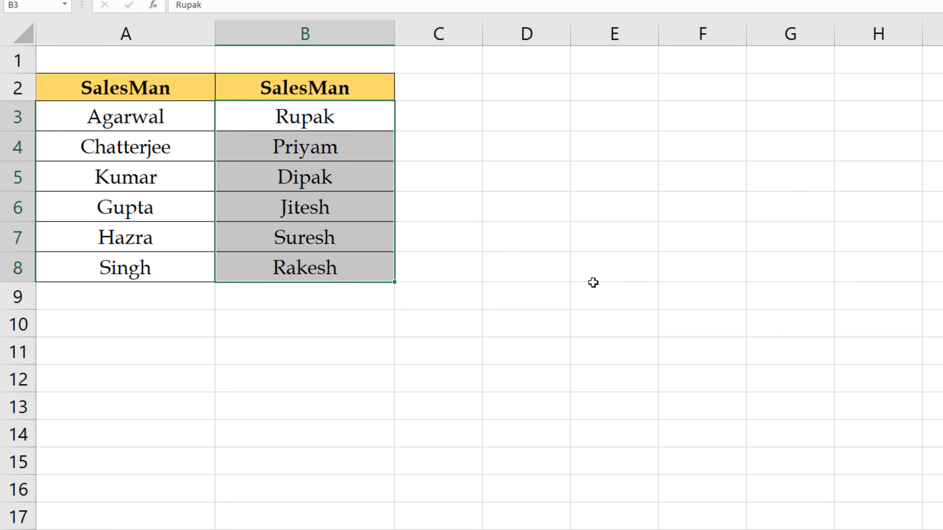
{"action": "left_click", "coordinate": [491, 213]}
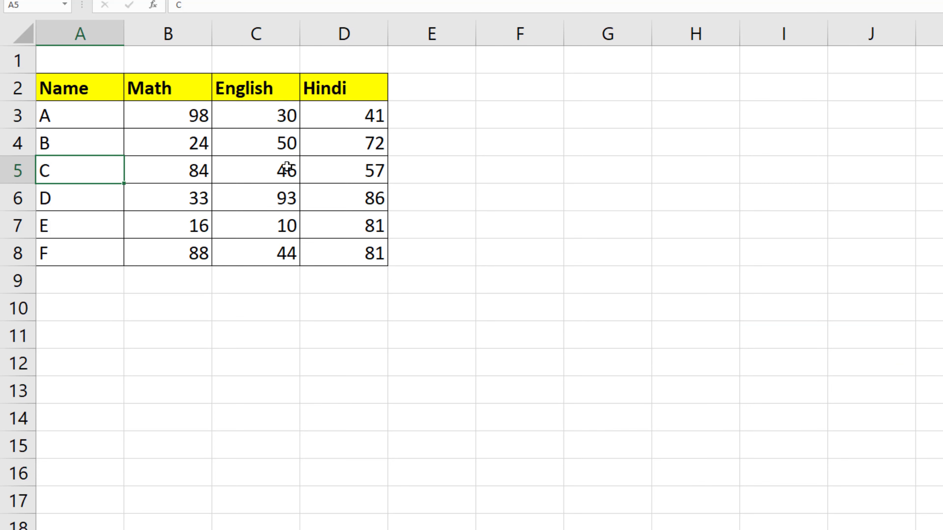
- Fill the Hindi mark of student C in D5 with the standard orange colour
{"action": "left_click", "coordinate": [338, 169]}
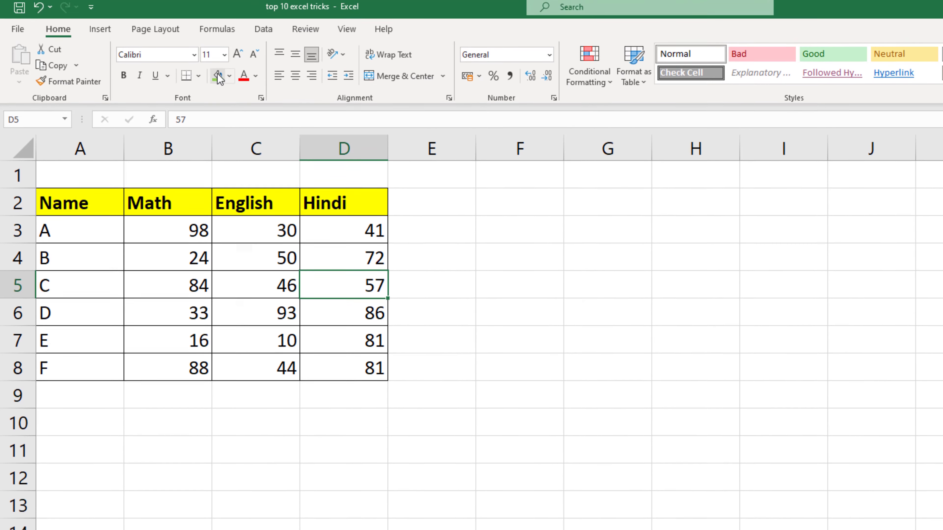
{"action": "left_click", "coordinate": [232, 84]}
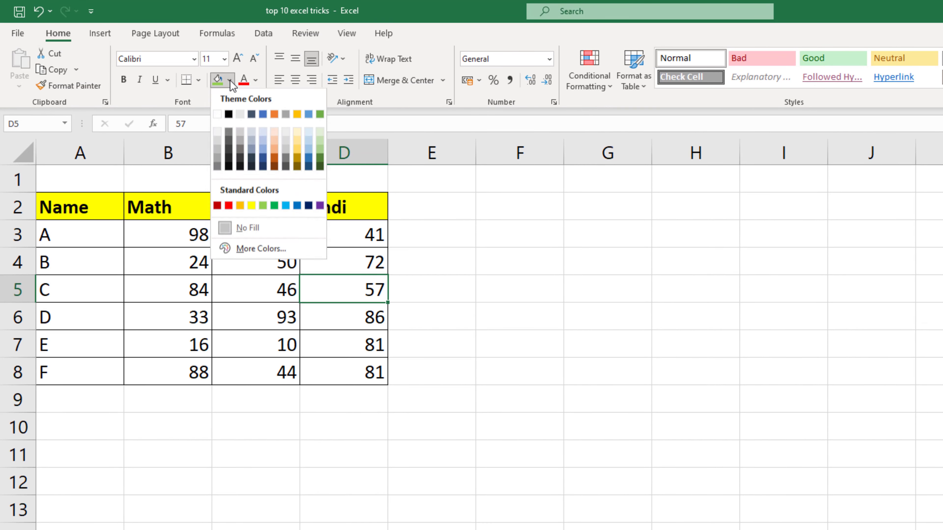
{"action": "left_click", "coordinate": [240, 205]}
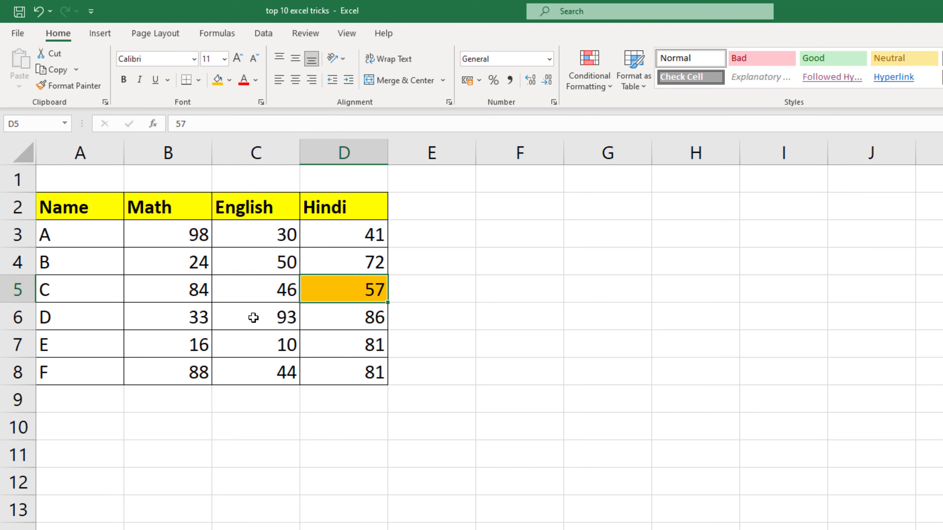
- Repeat the orange fill on B7 and on D8 using the repeat-last-action command
{"action": "left_click", "coordinate": [189, 339]}
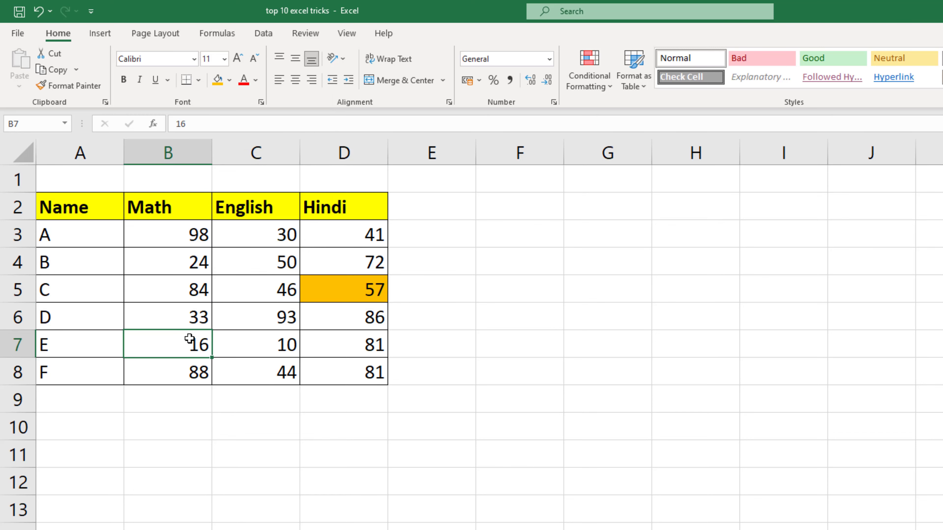
{"action": "key", "text": "F4"}
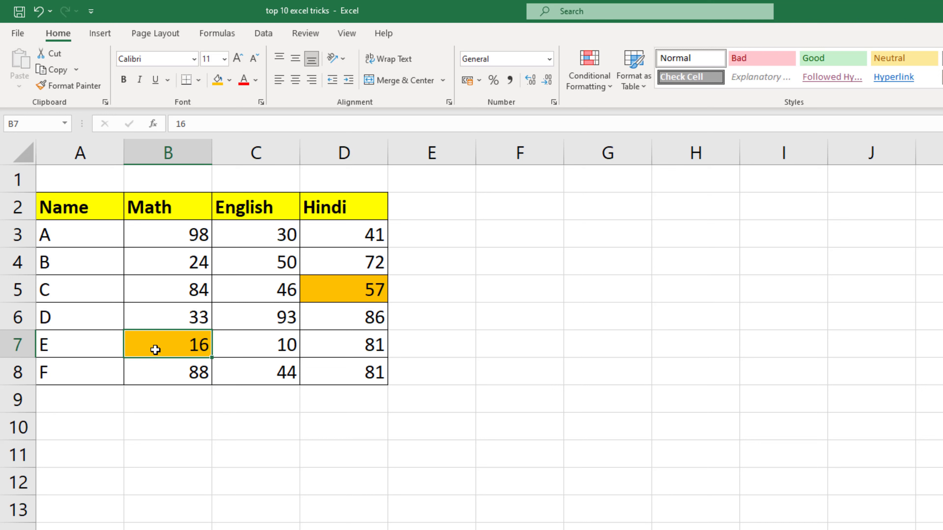
{"action": "left_click", "coordinate": [331, 368]}
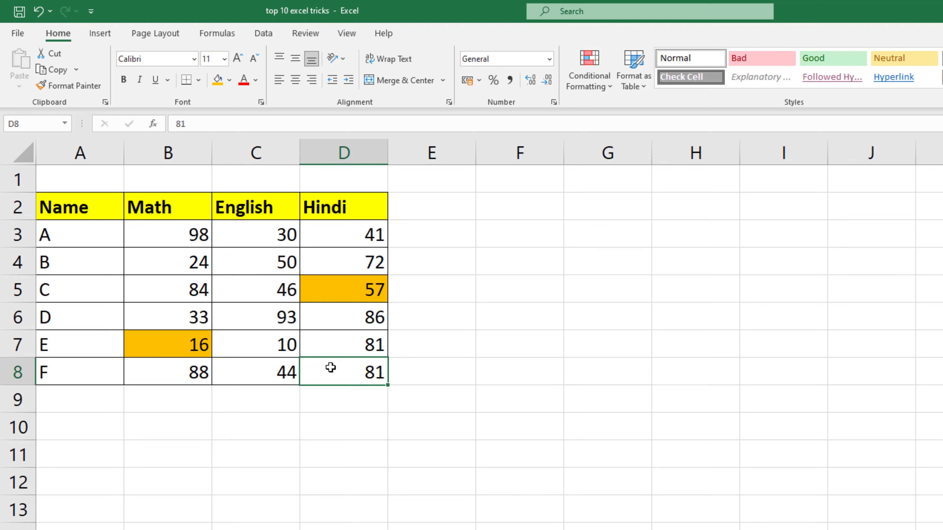
{"action": "key", "text": "F4"}
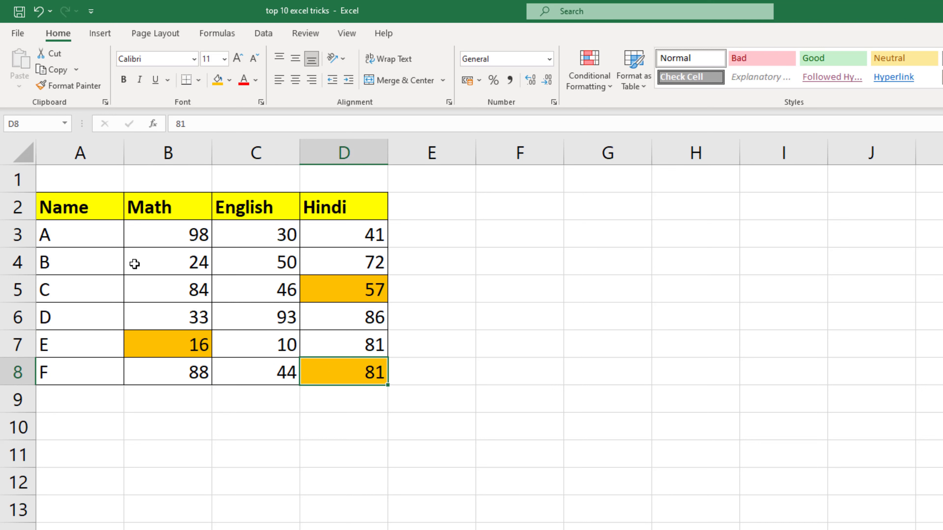
{"action": "left_click", "coordinate": [80, 247]}
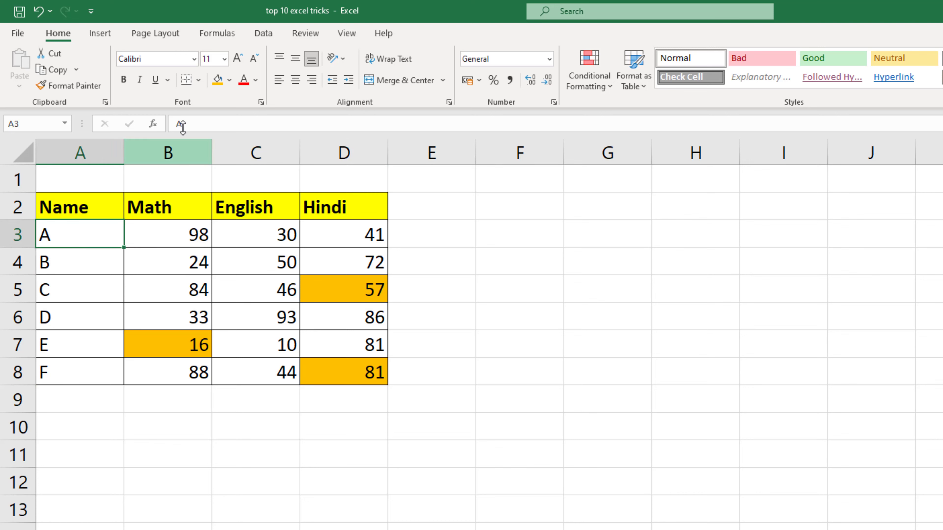
- Fill the name A in A3 with the medium blue theme colour and make it bold
{"action": "left_click", "coordinate": [230, 81]}
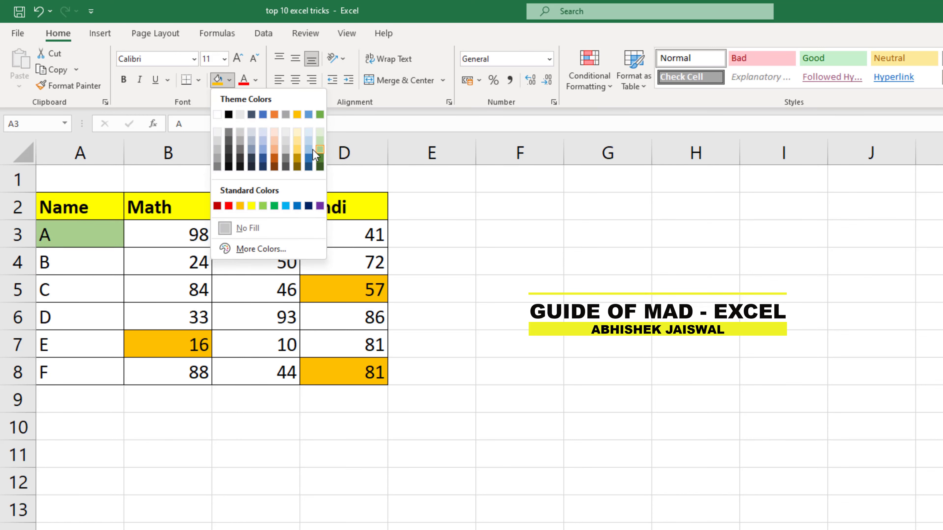
{"action": "left_click", "coordinate": [262, 114]}
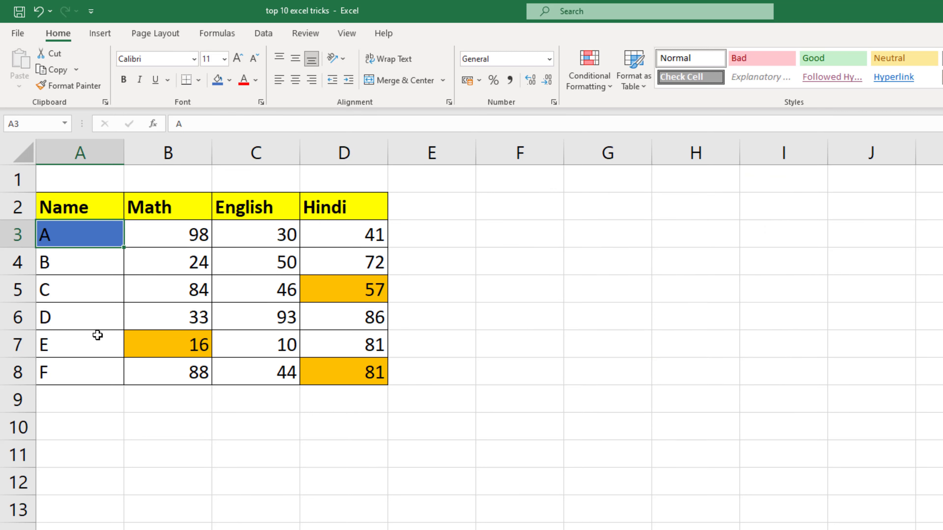
{"action": "left_click", "coordinate": [124, 84]}
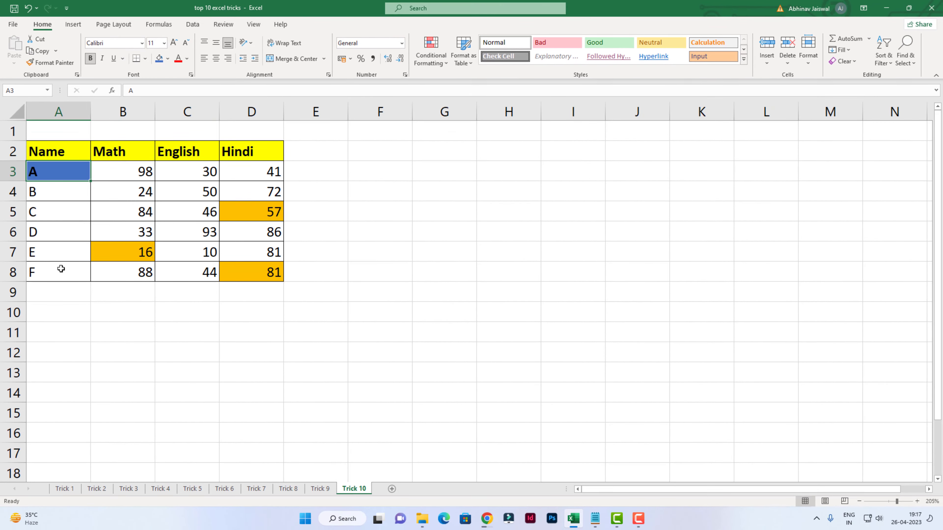
- Apply the same bold formatting to the name F in A8, finishing with empty cell C10 selected
{"action": "left_click", "coordinate": [81, 368]}
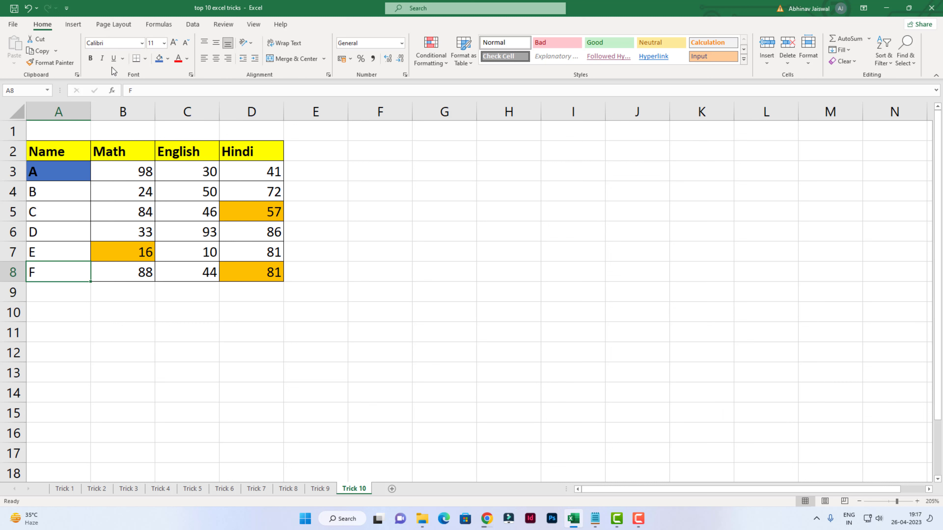
{"action": "key", "text": "ctrl+b"}
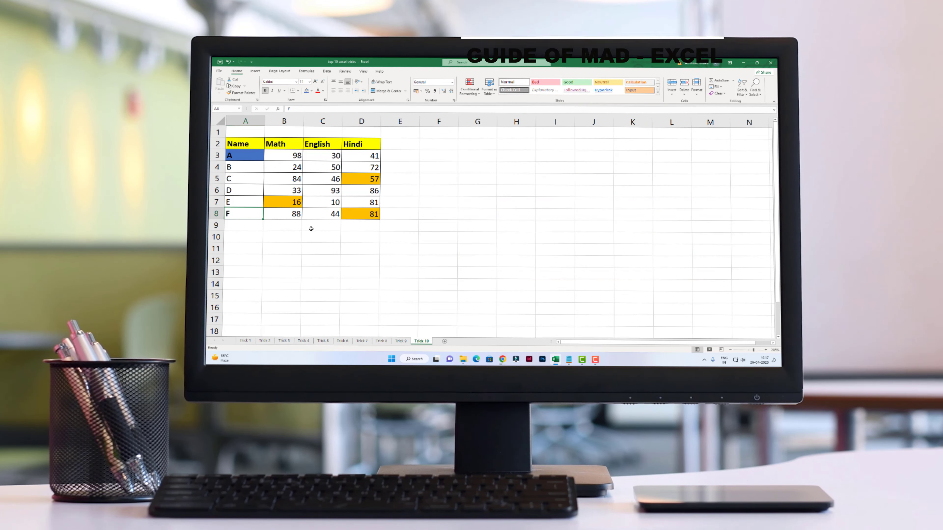
{"action": "left_click", "coordinate": [323, 241]}
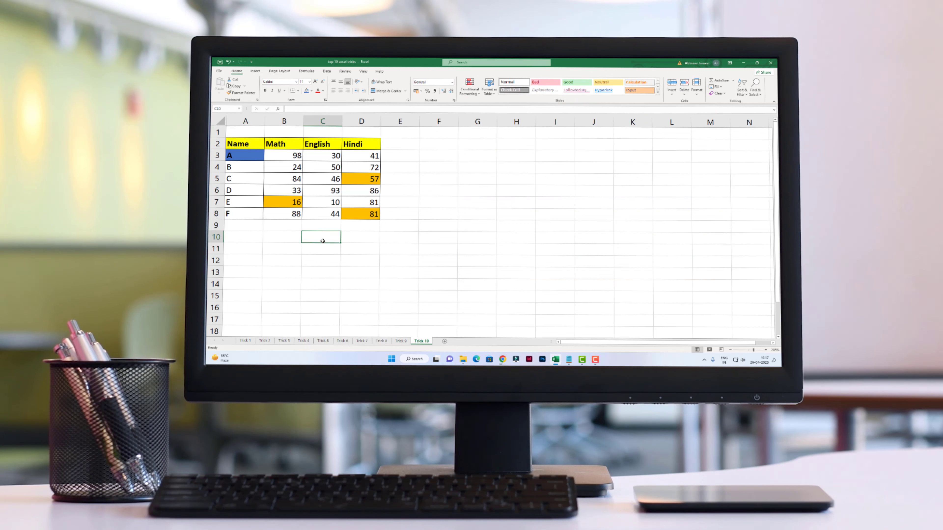